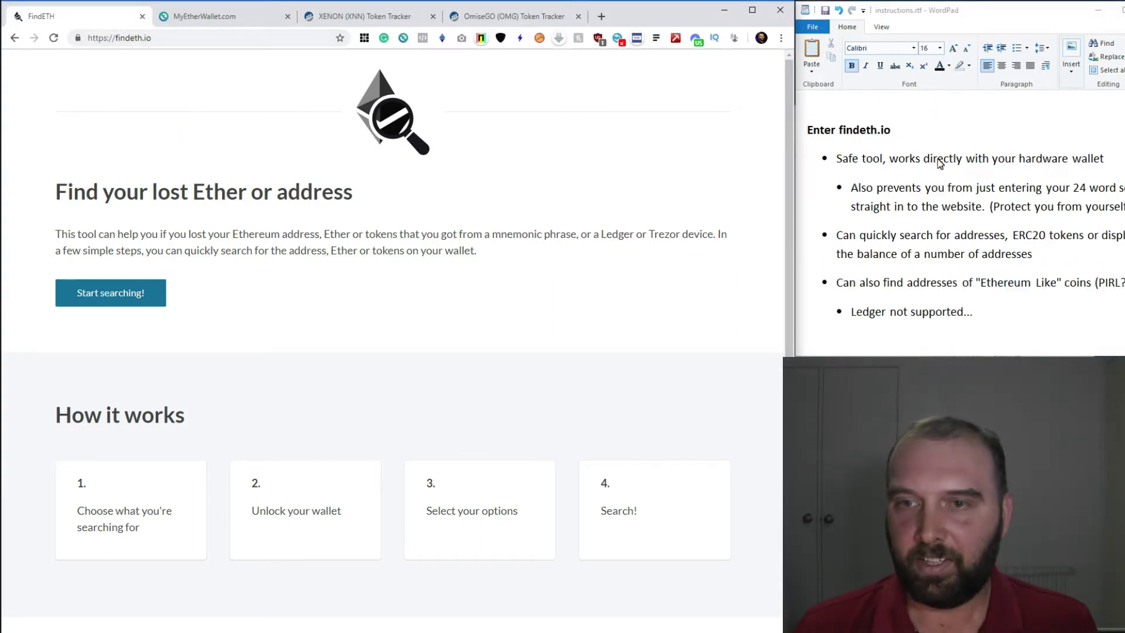
Highlight the safe tool, hardware wallet and quick search points in the notes
left_click_drag(836, 160, 882, 158)
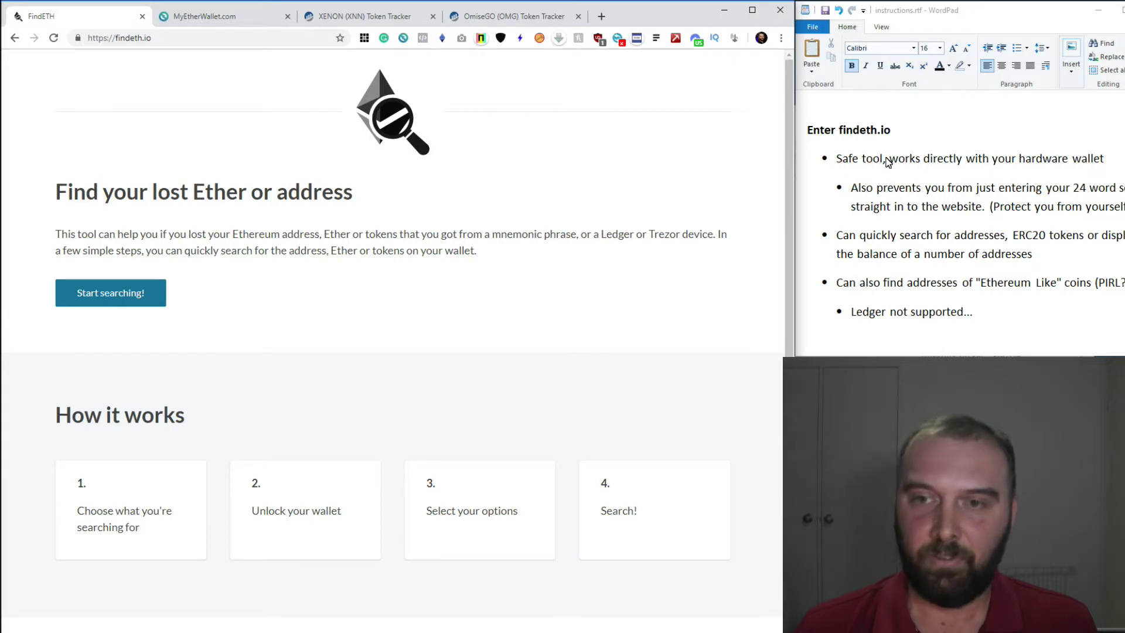
left_click_drag(1089, 158, 858, 170)
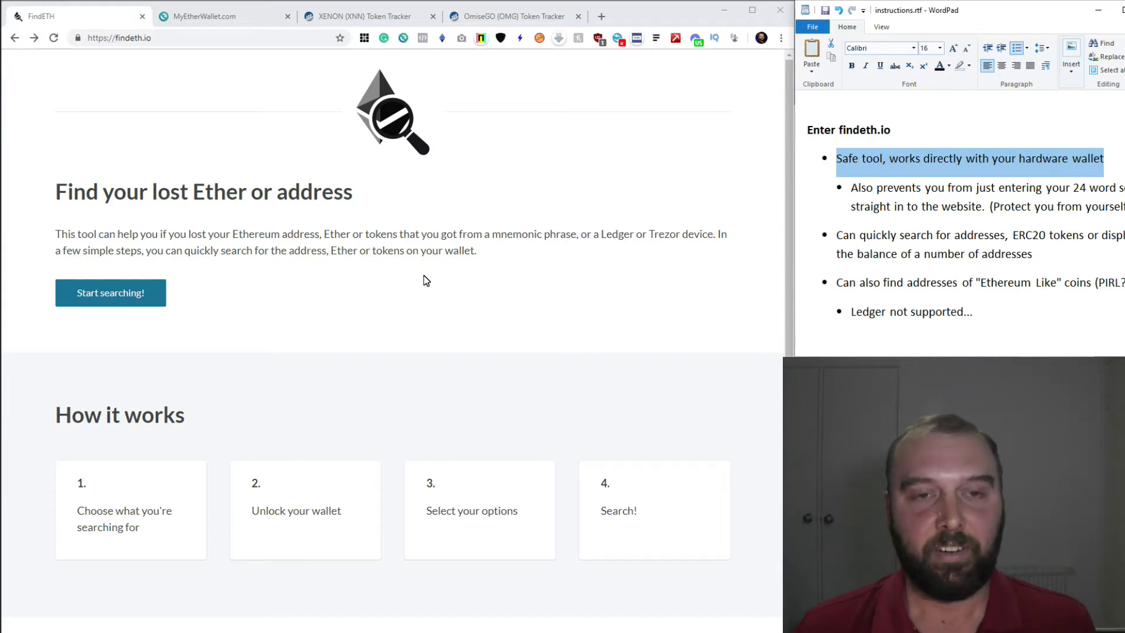
key("Down")
key("ctrl+shift+Down")
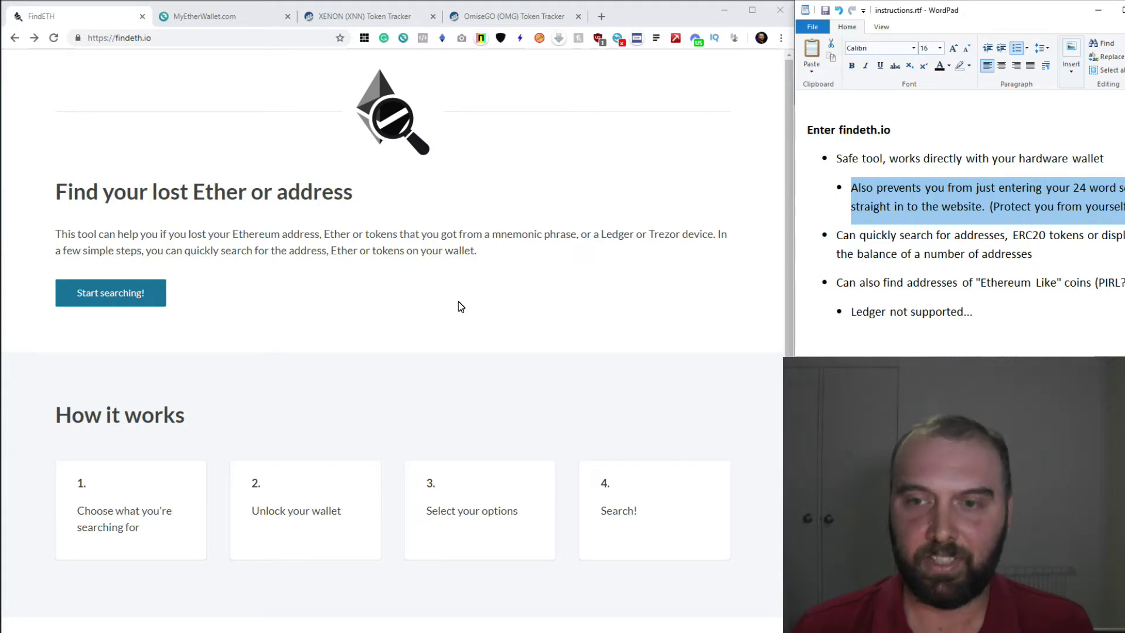
left_click_drag(844, 235, 1004, 235)
left_click(108, 291)
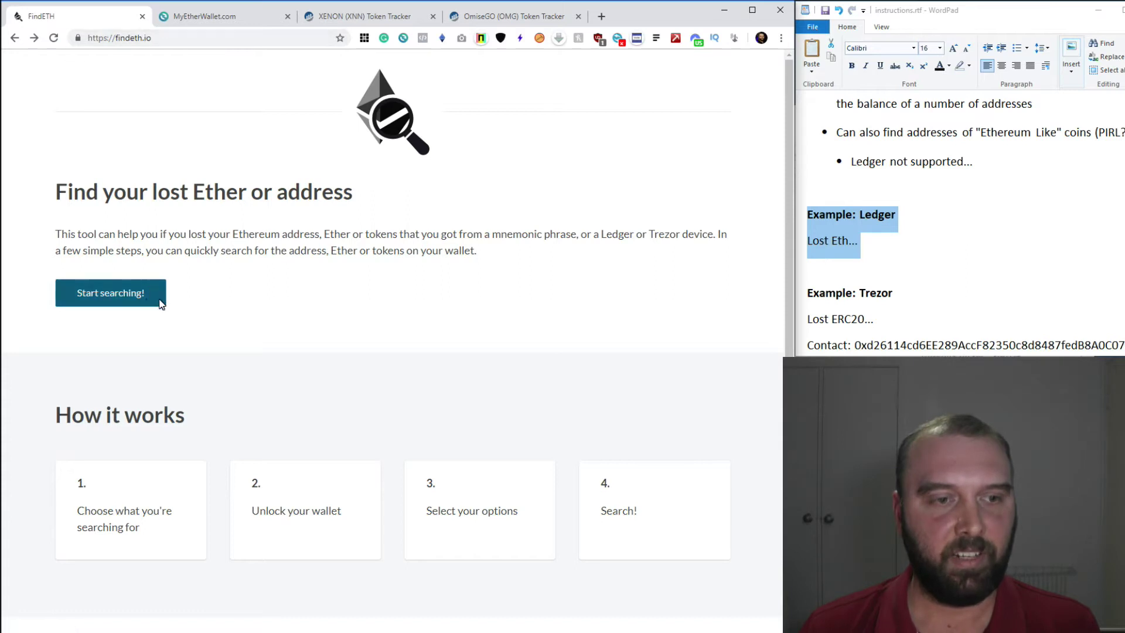
Search 25 Ledger addresses for Ether and mark the found path m/44'/60'/160720'/0'/1
left_click(121, 296)
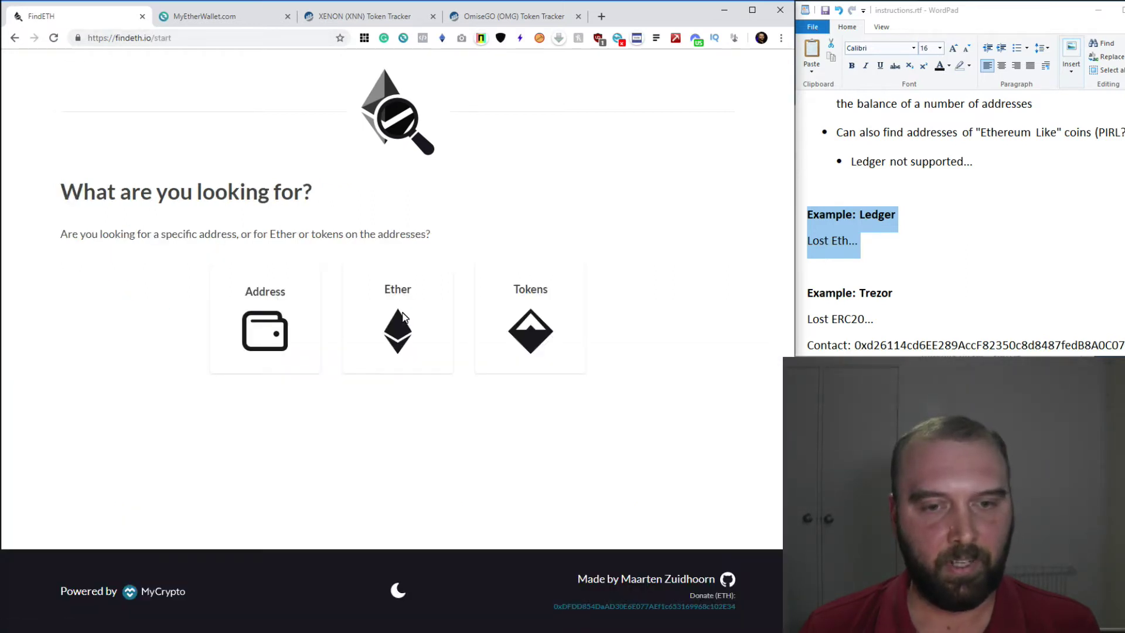
left_click(402, 317)
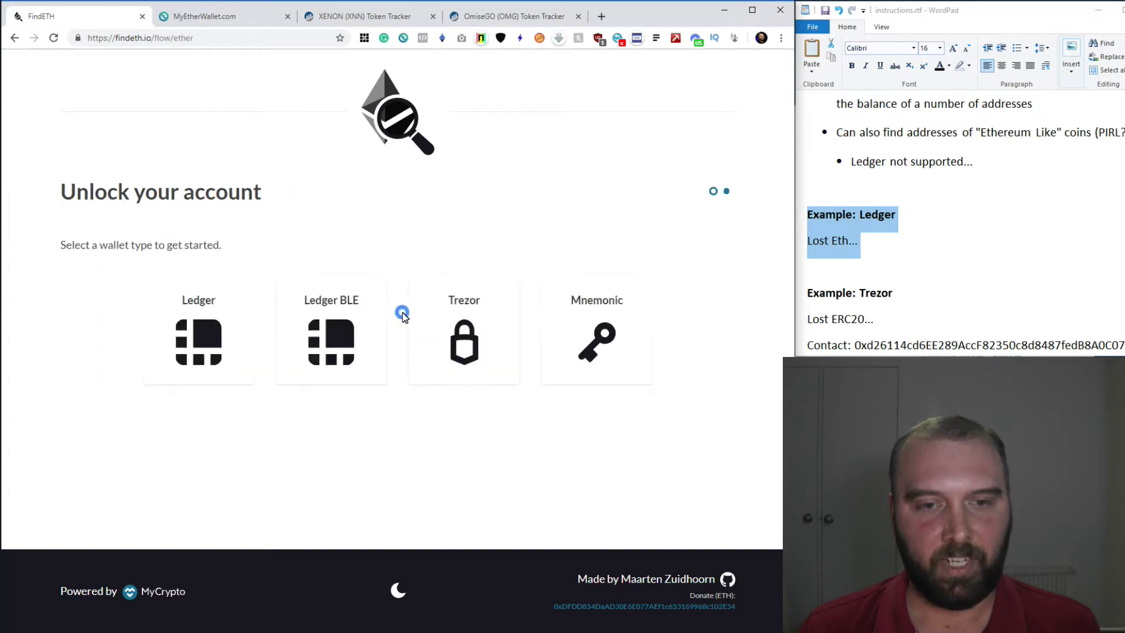
left_click(195, 322)
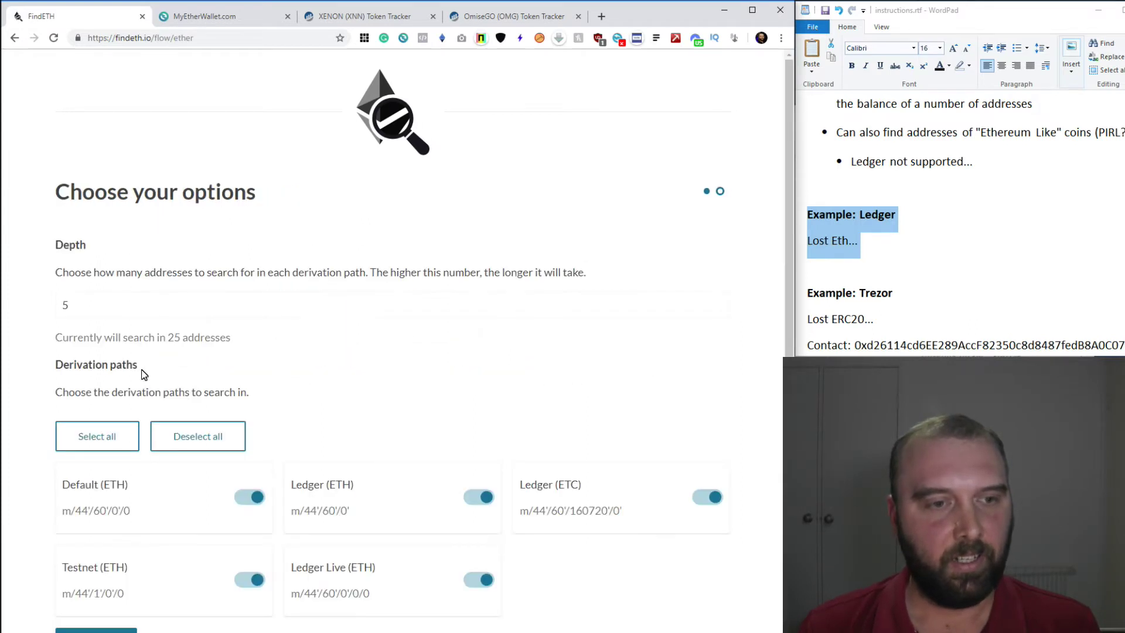
scroll(381, 388, "down", 2)
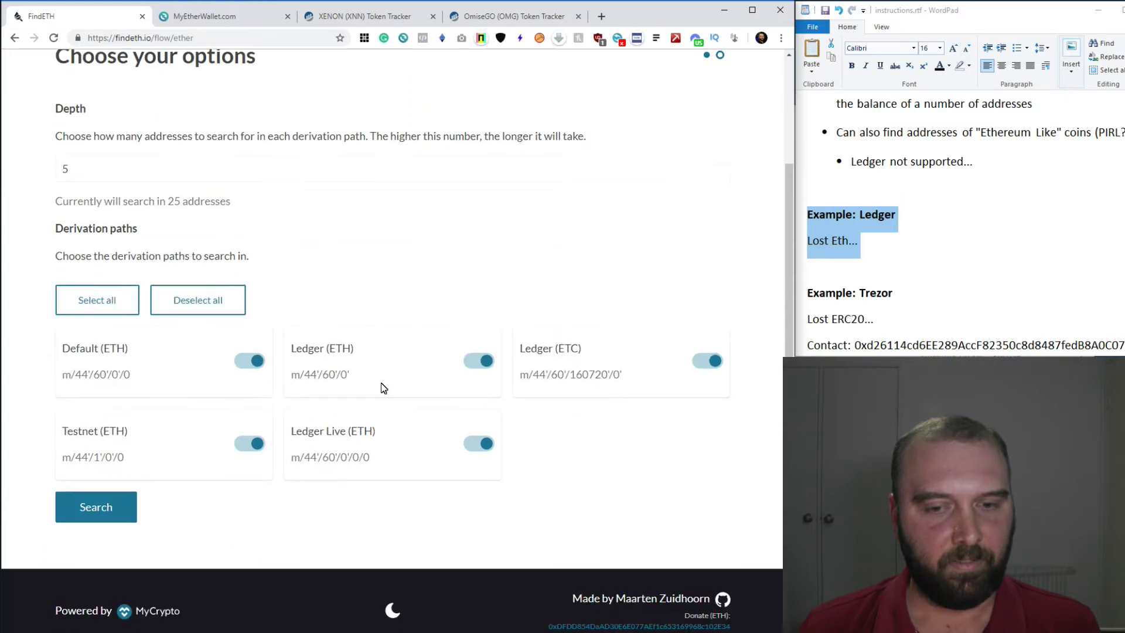
left_click(114, 487)
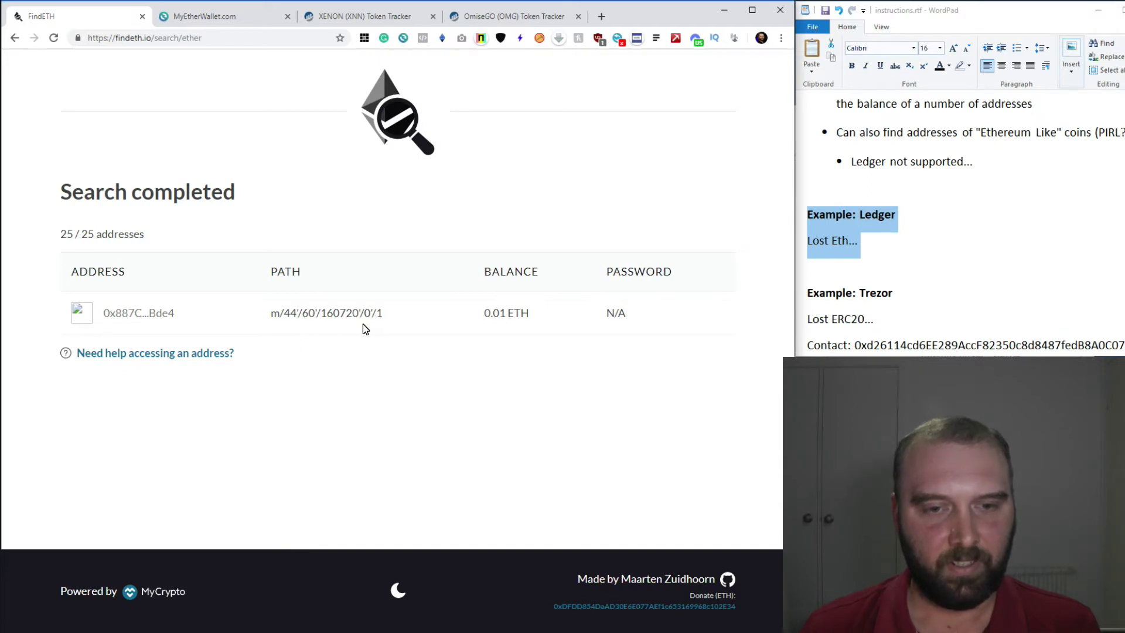
left_click_drag(386, 318, 273, 313)
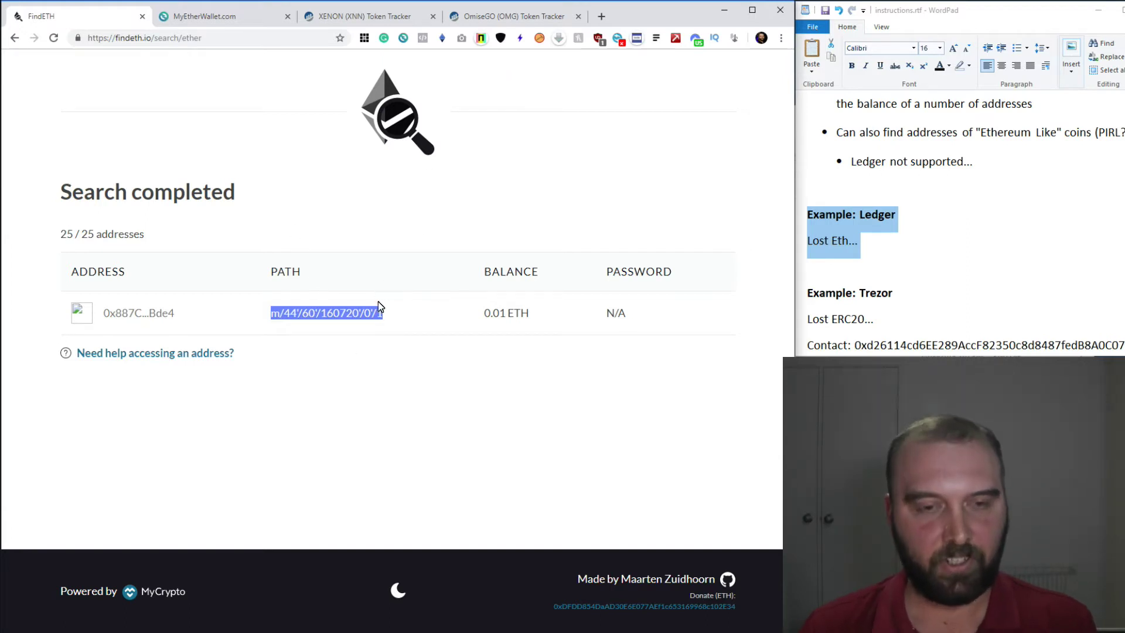
Switch MyEtherWallet to the m/44'/60'/160720'/0' derivation path
left_click(219, 17)
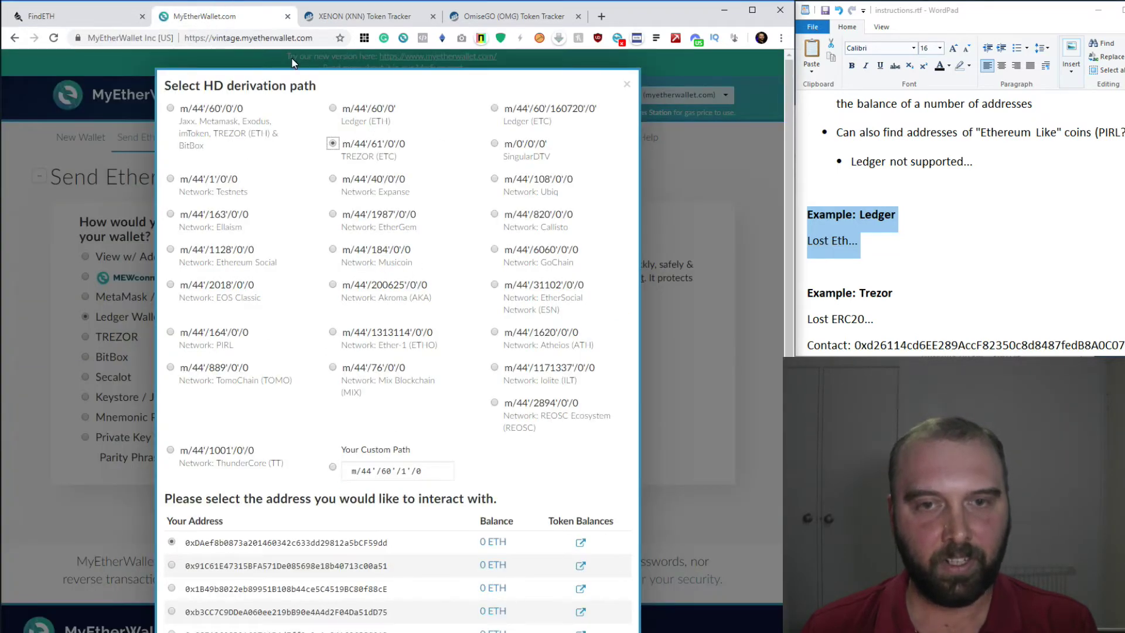
left_click(102, 18)
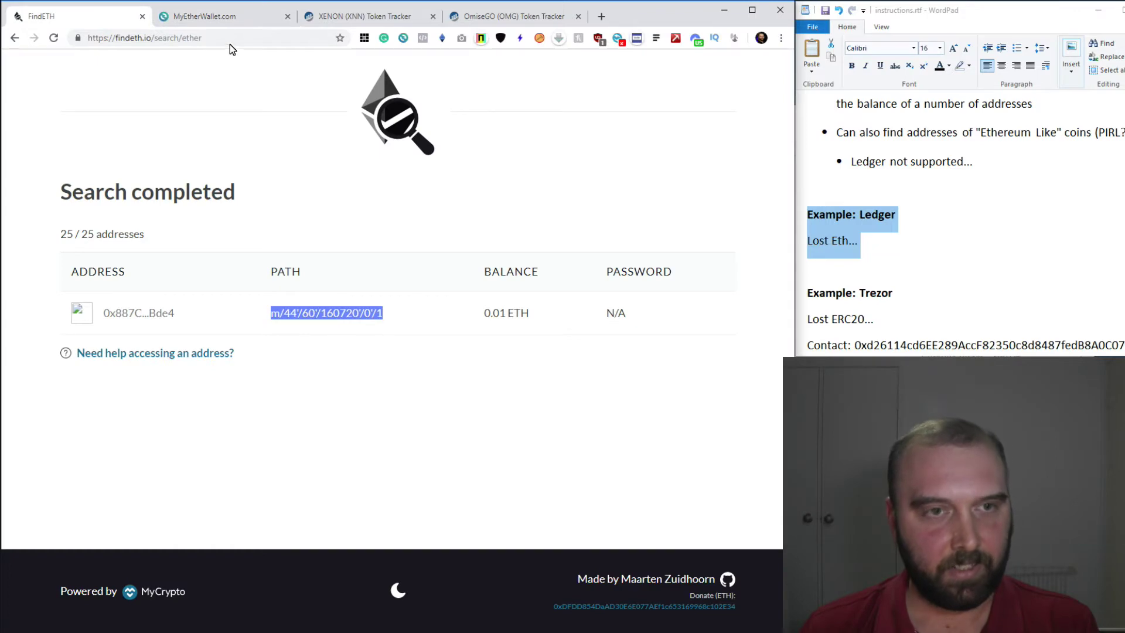
left_click(252, 17)
left_click(494, 109)
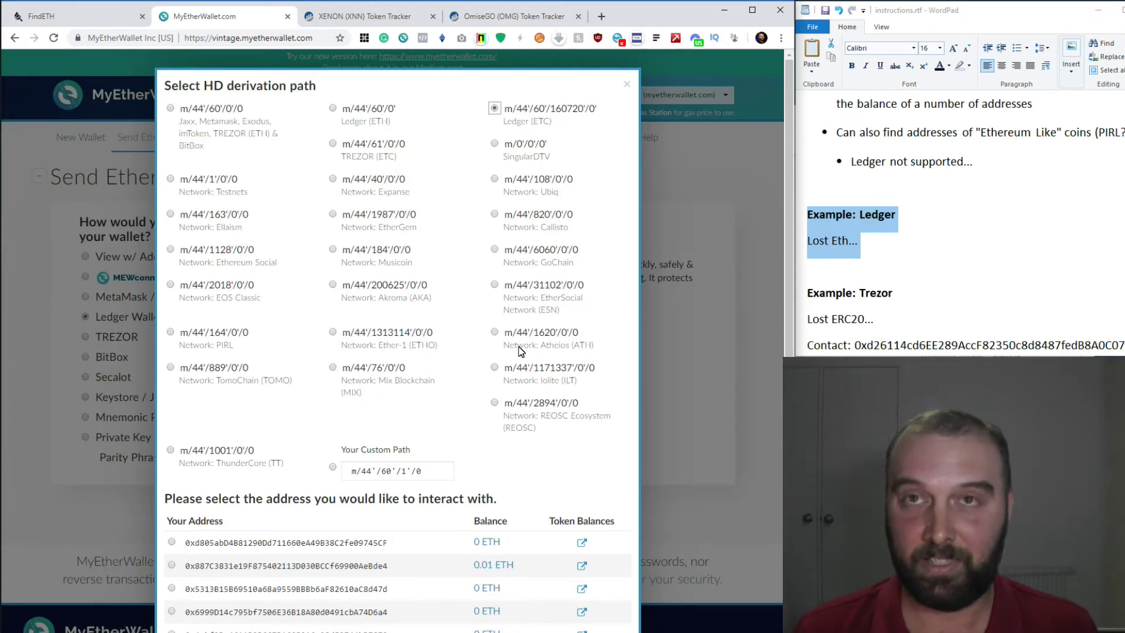
Select the address holding 0.01 ETH in MyEtherWallet
right_click(582, 567)
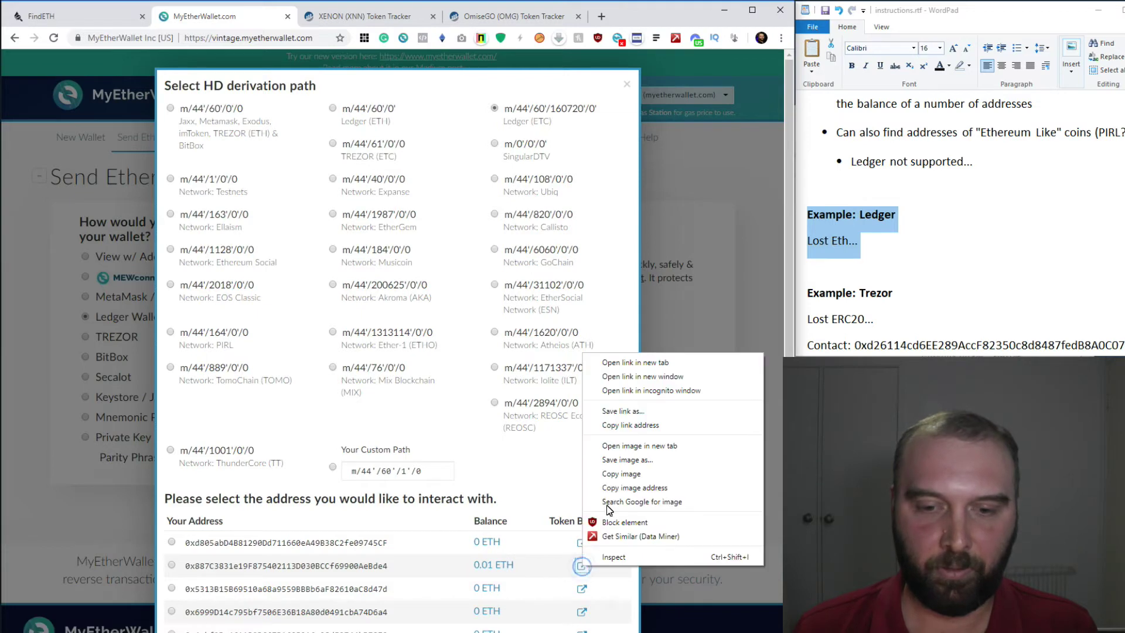
left_click(302, 577)
left_click(172, 566)
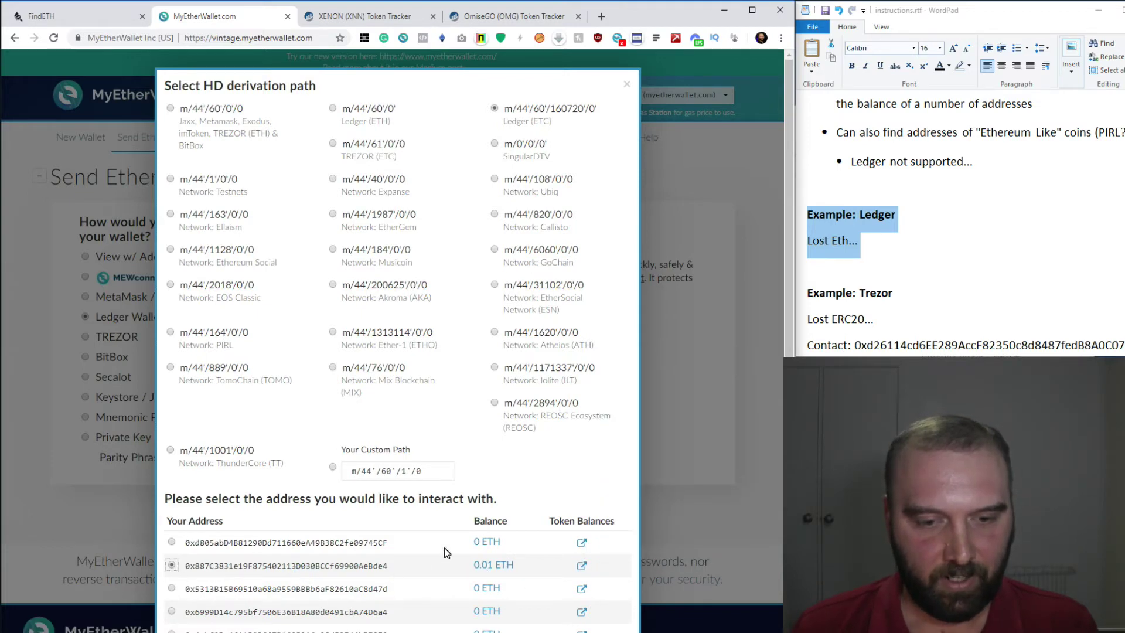
scroll(444, 547, "down", 3)
scroll(560, 576, "up", 3)
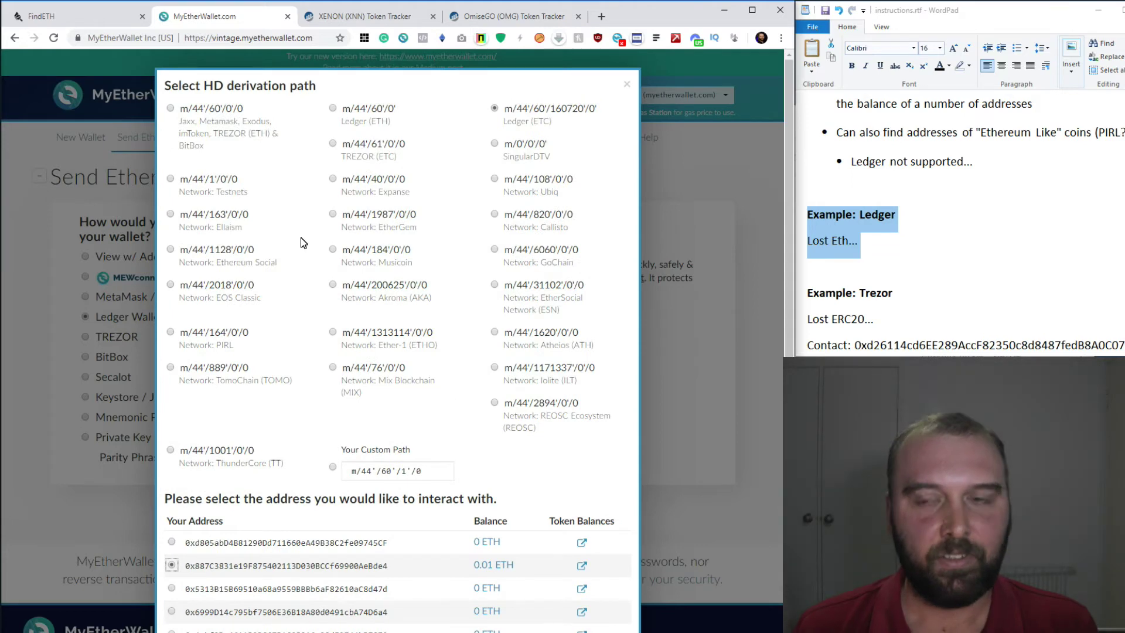
Clear the notes highlight and go back to the FindETH results
left_click(881, 282)
left_click(879, 275)
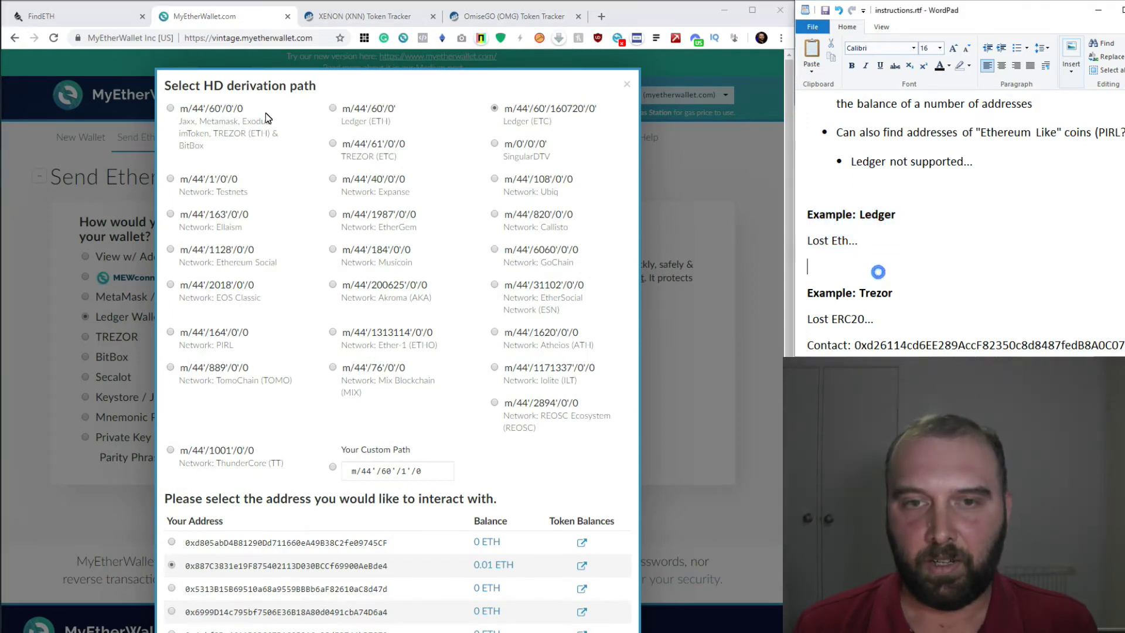
left_click(90, 23)
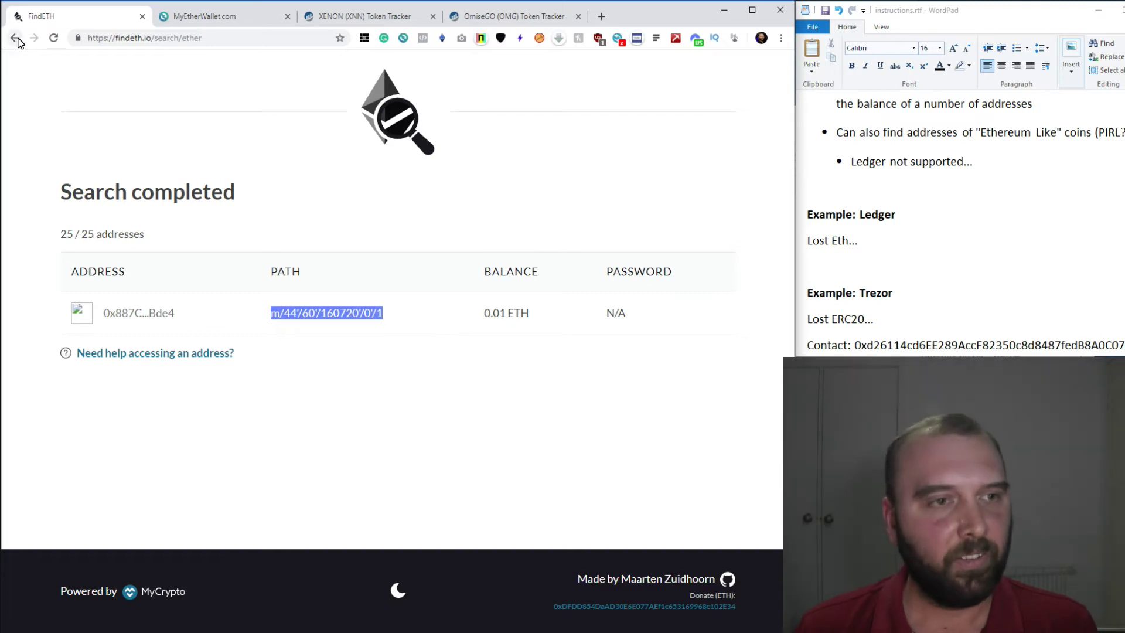
Strip the search path from the address bar to reload the findeth.io home page
left_click(157, 39)
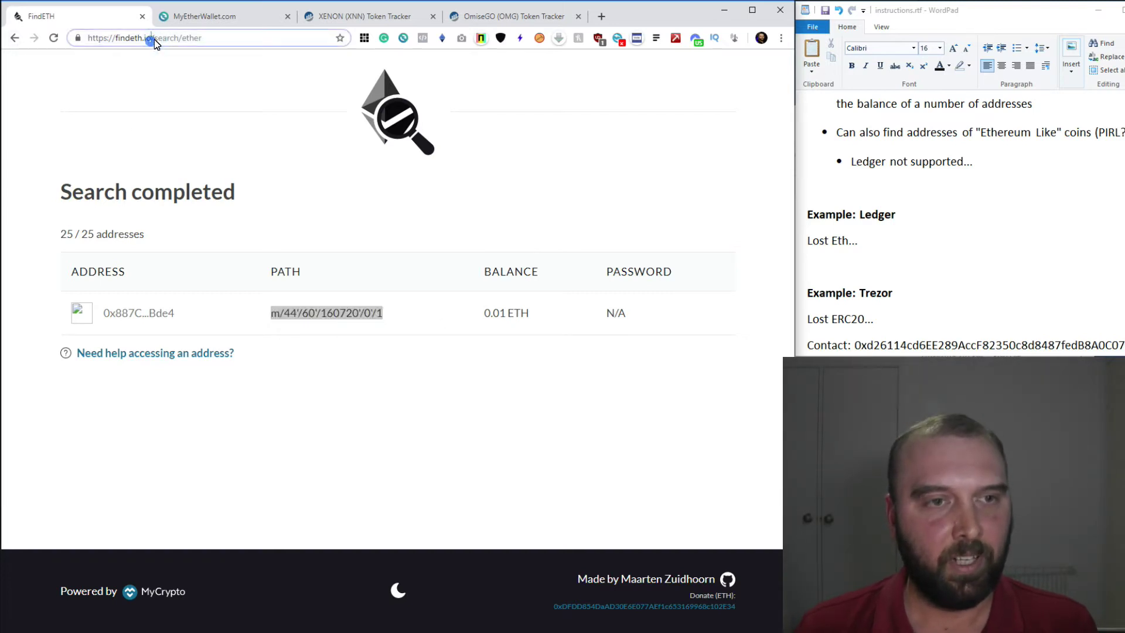
double_click(157, 39)
key("shift+End")
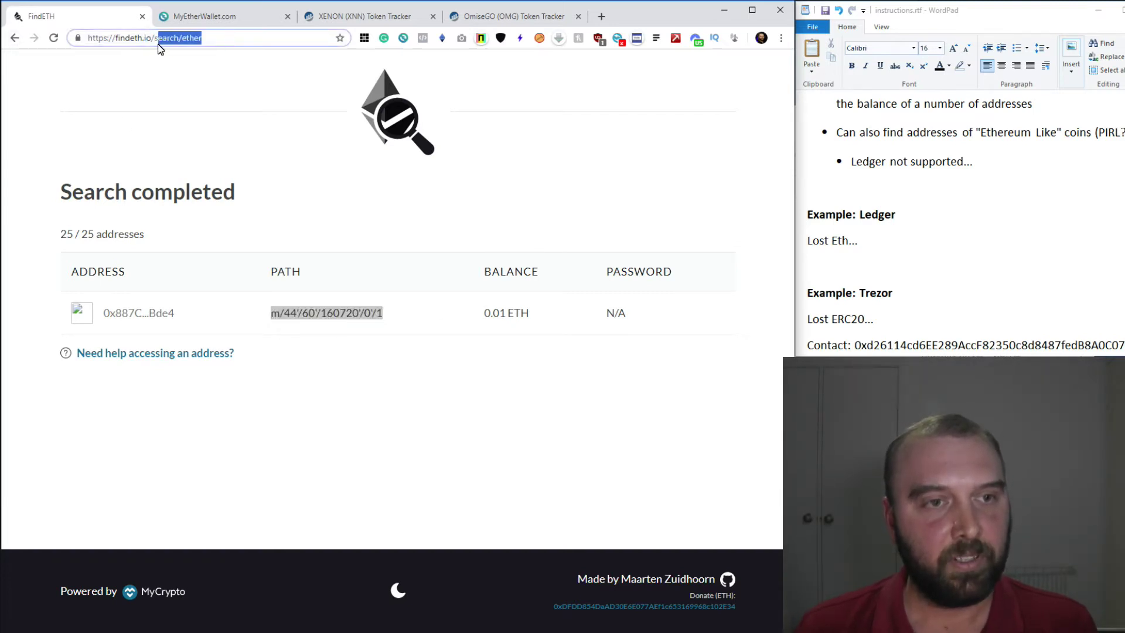
key("BackSpace")
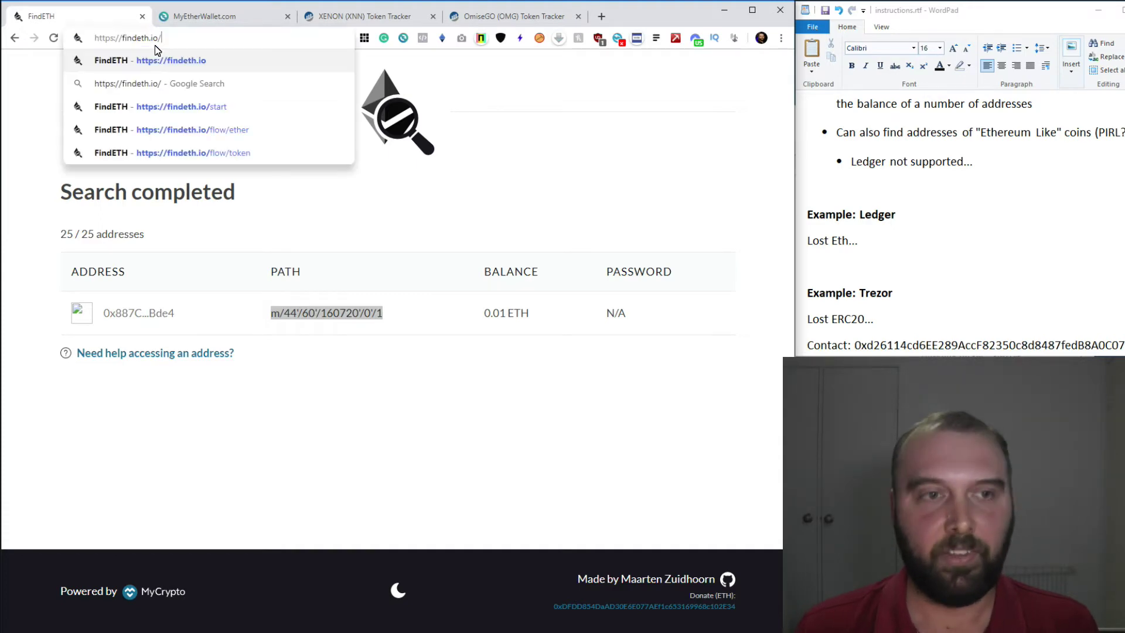
key("Return")
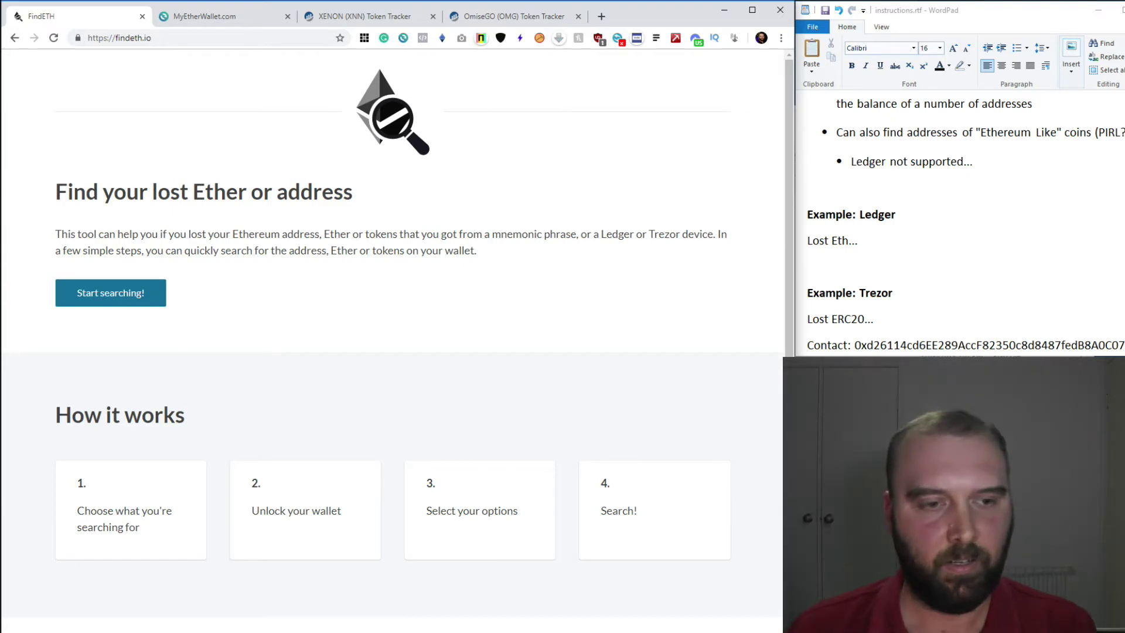
Start a Trezor Ether search, allowing the device once and exporting the Ethereum public key
left_click(141, 293)
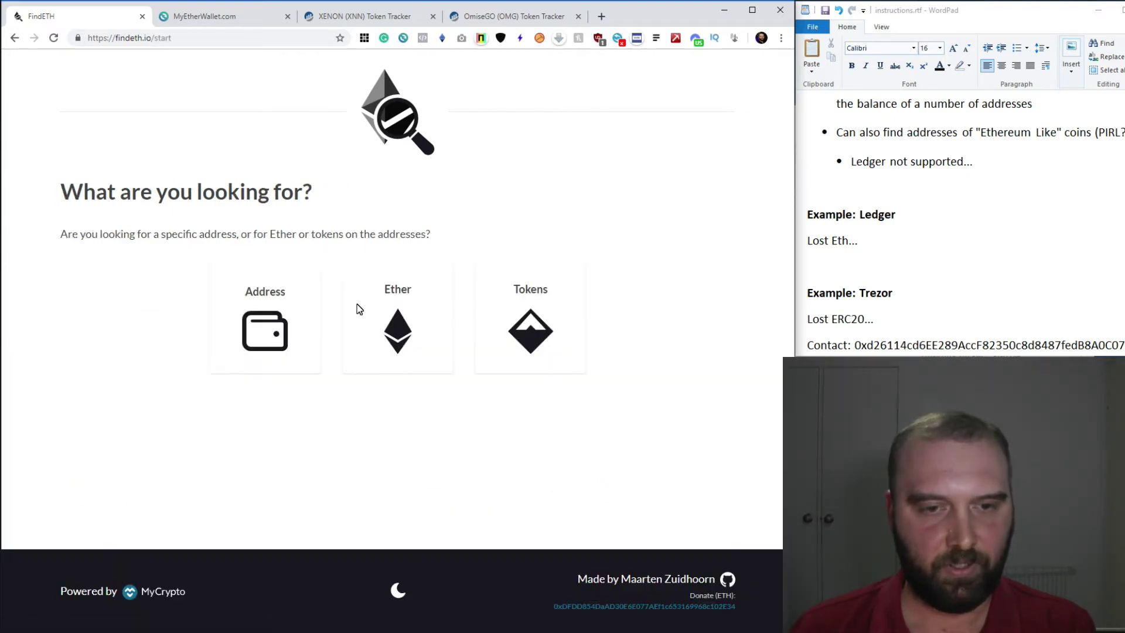
left_click(407, 320)
left_click(483, 327)
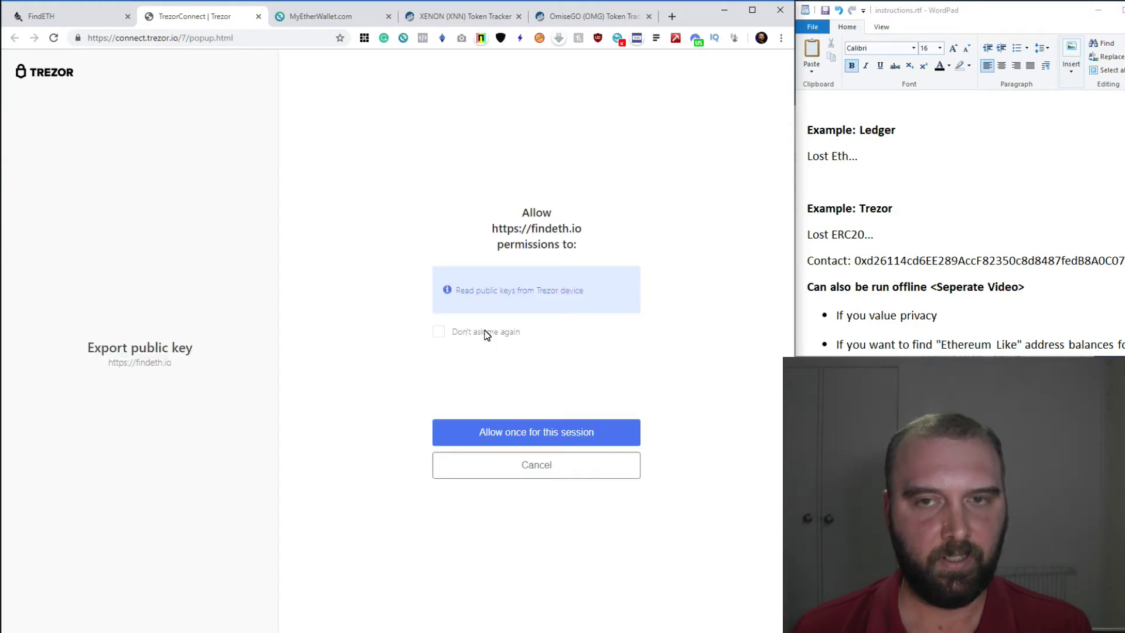
left_click(524, 433)
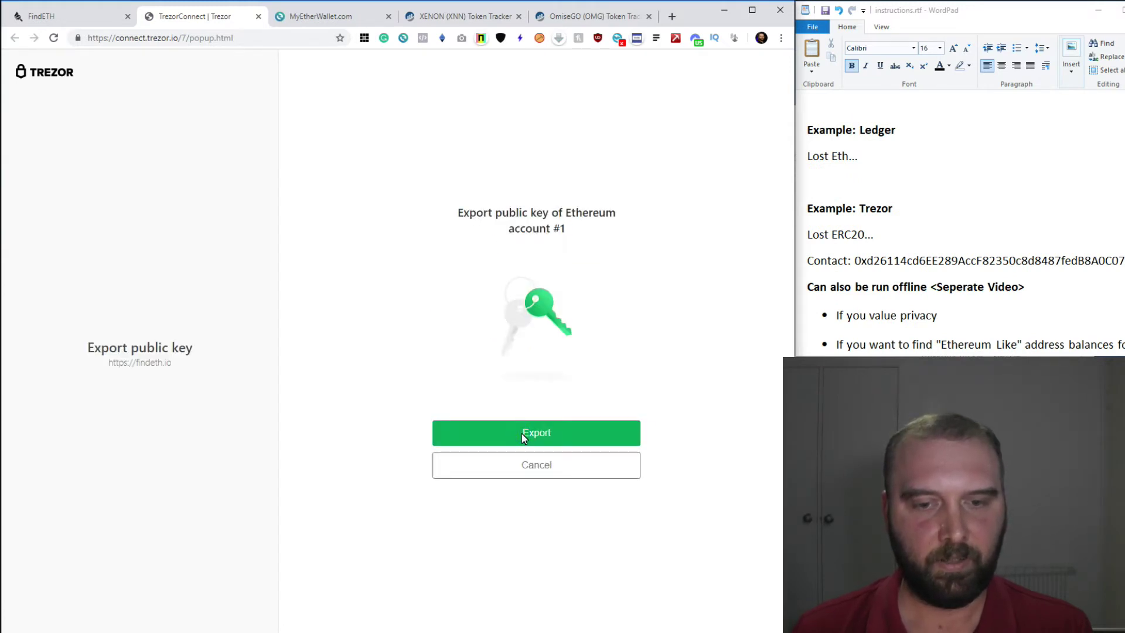
left_click(522, 434)
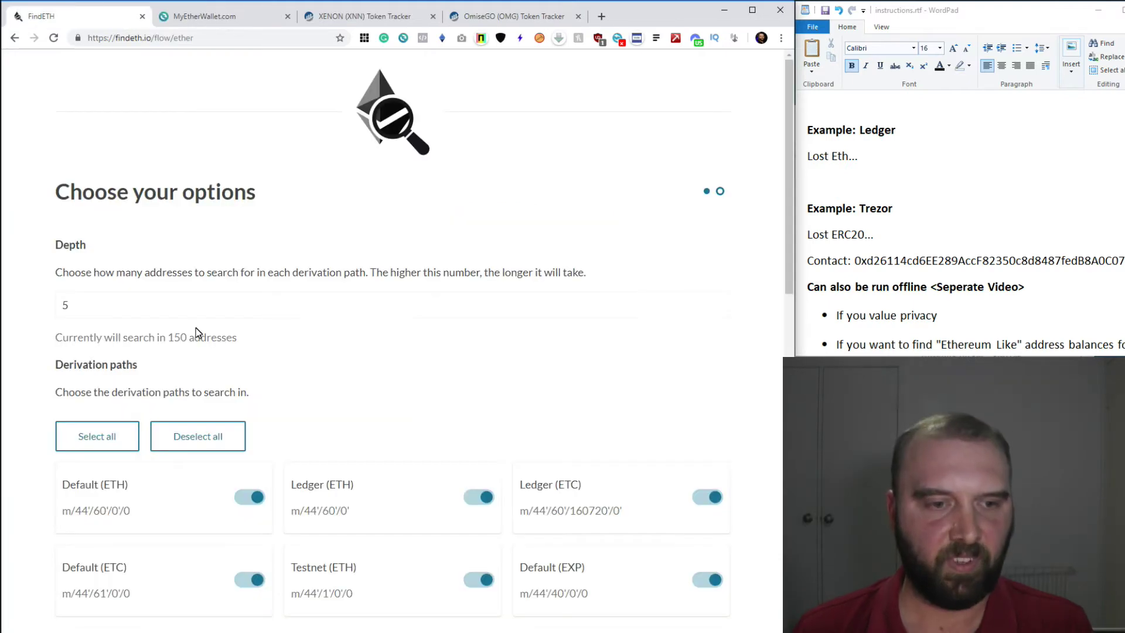
Review the derivation path toggles, comparing them with MyEtherWallet's paths
scroll(301, 357, "down", 5)
scroll(313, 281, "up", 3)
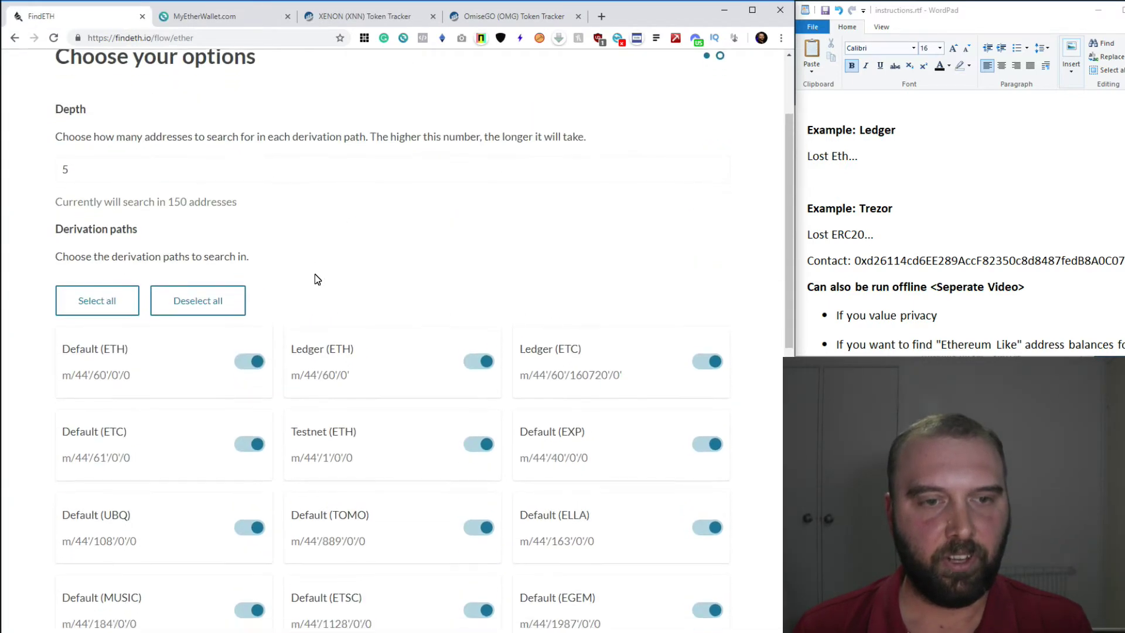
scroll(363, 295, "down", 3)
scroll(545, 451, "down", 2)
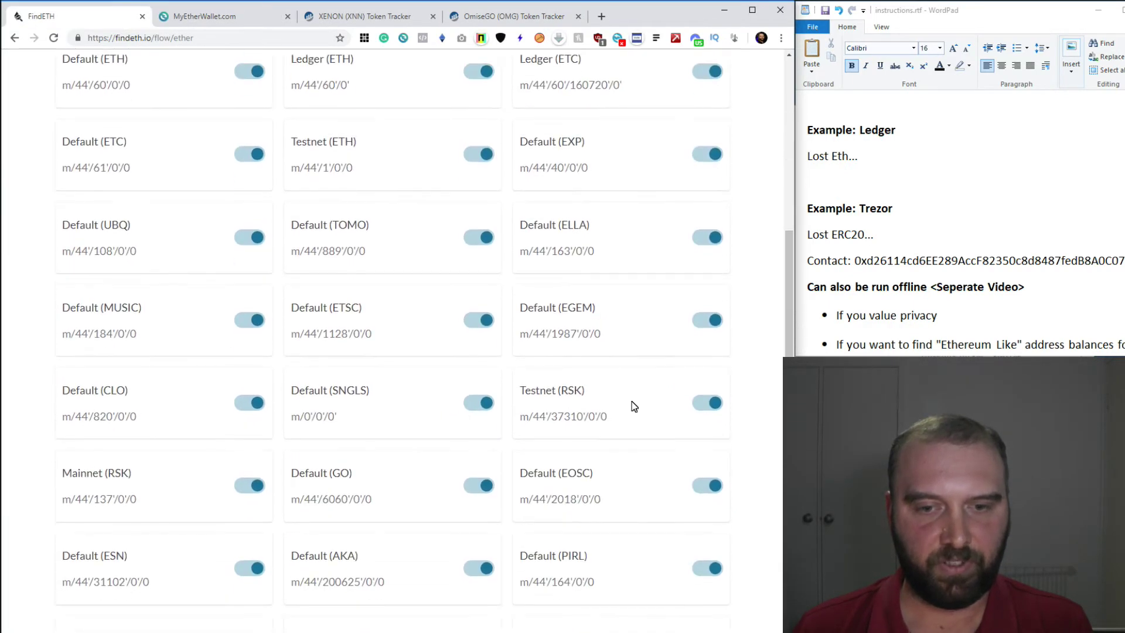
scroll(576, 344, "down", 1)
left_click(240, 17)
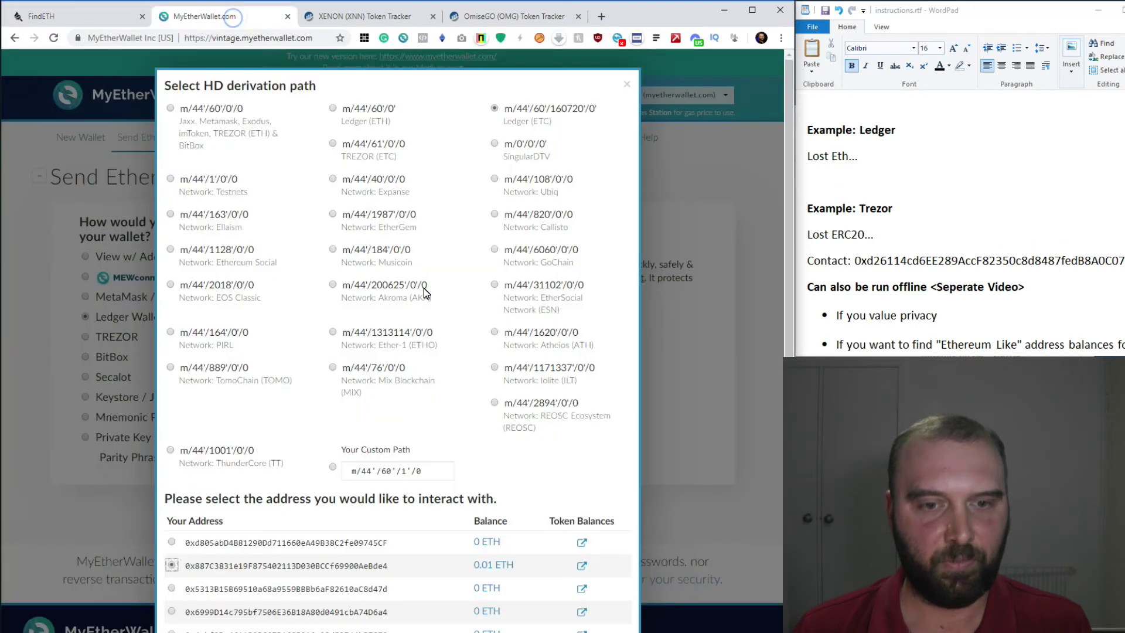
left_click(46, 17)
scroll(575, 389, "down", 4)
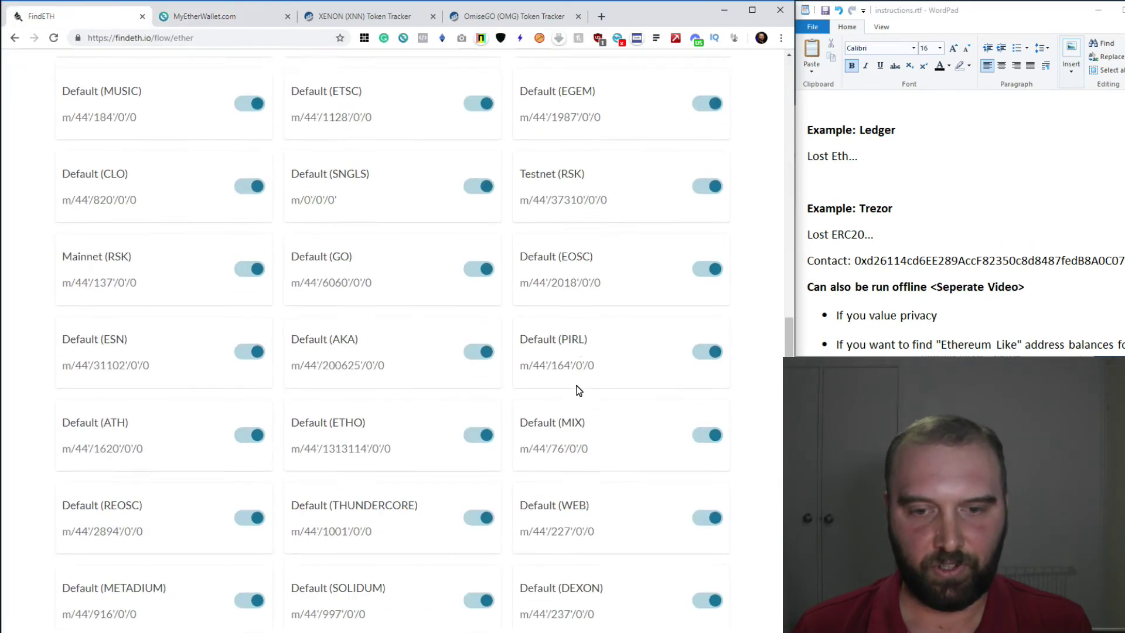
scroll(466, 380, "down", 2)
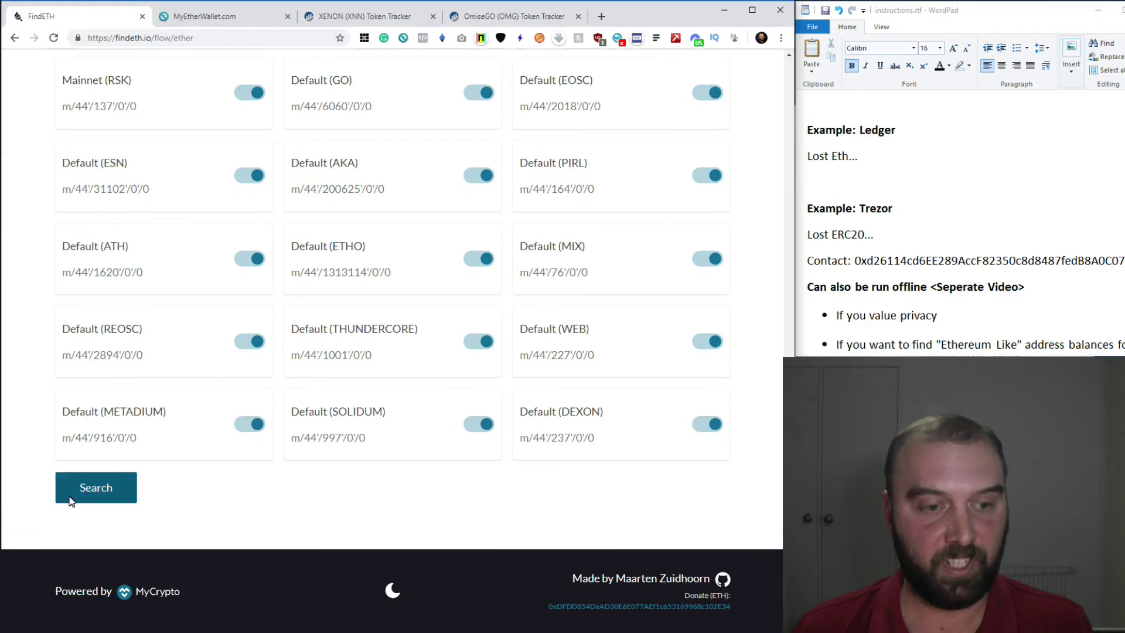
Search all 150 addresses, remembering the Trezor permission, and paste a Lost Eth entry into the notes
left_click(91, 488)
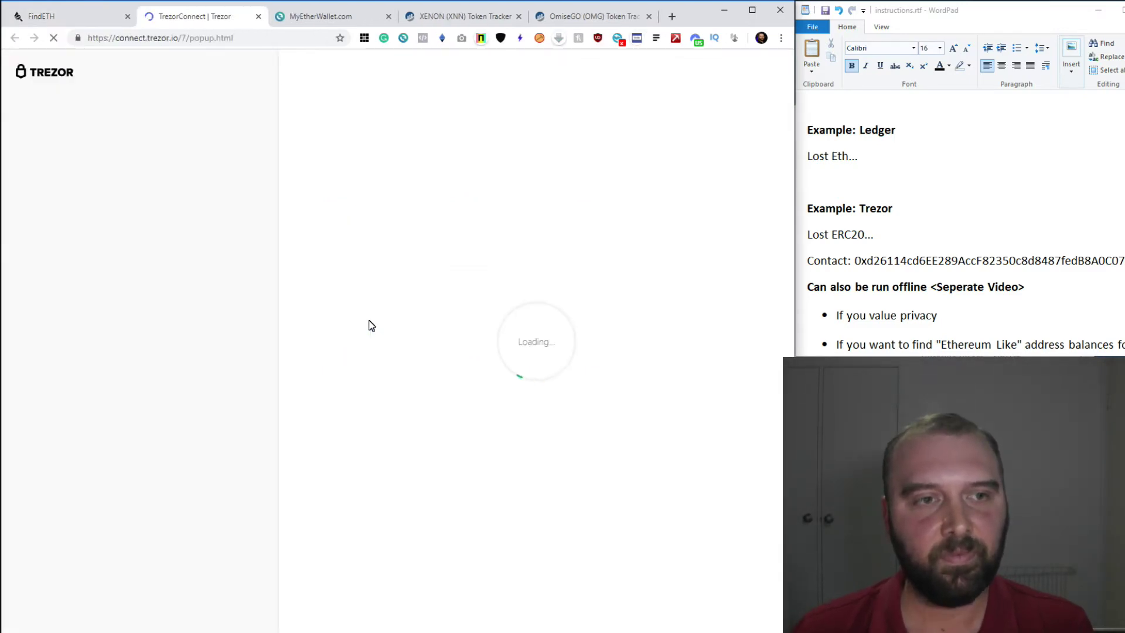
left_click(441, 334)
left_click(550, 433)
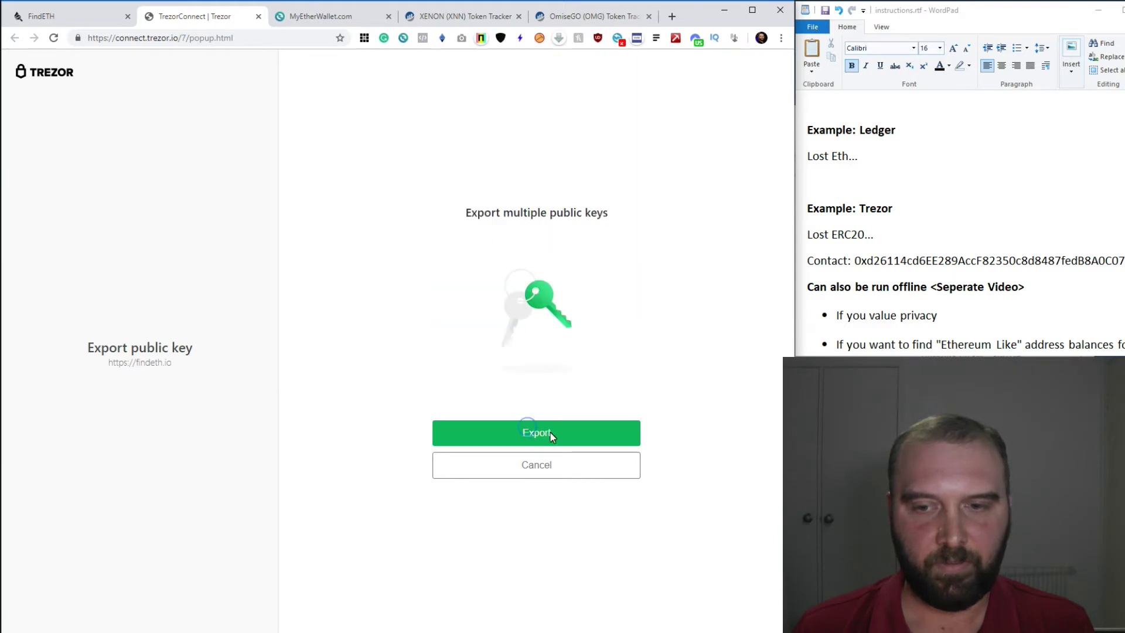
key("alt+Tab")
type("Lost Eth...")
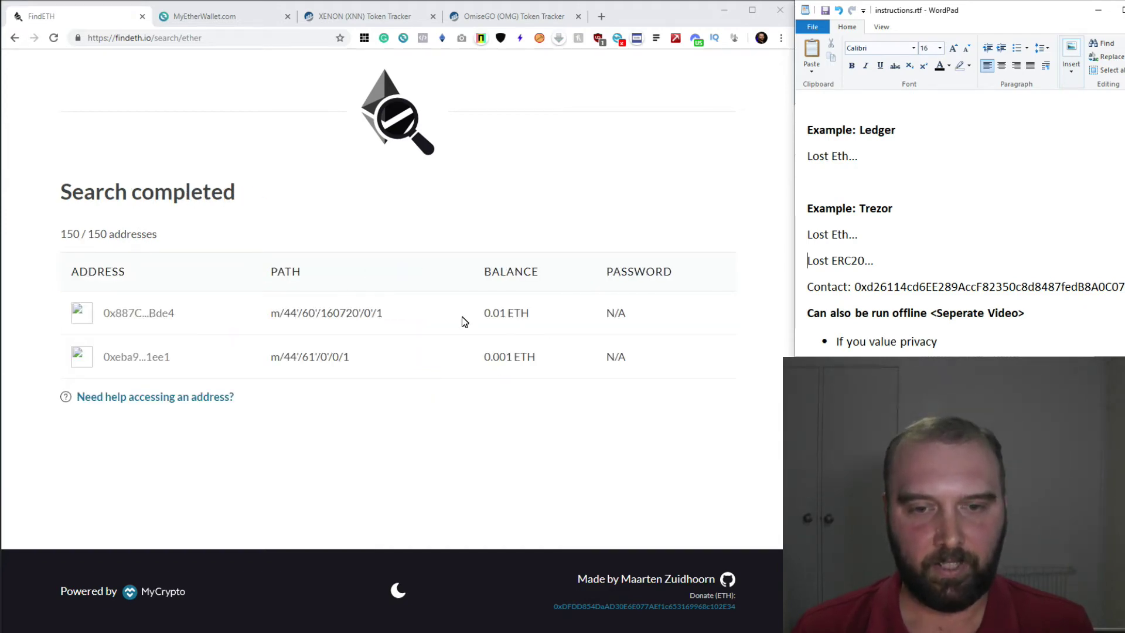
Mark the first result's path m/44'/60'/160720'/0'/1 and view MyEtherWallet's derivation path choices
left_click_drag(393, 318, 271, 322)
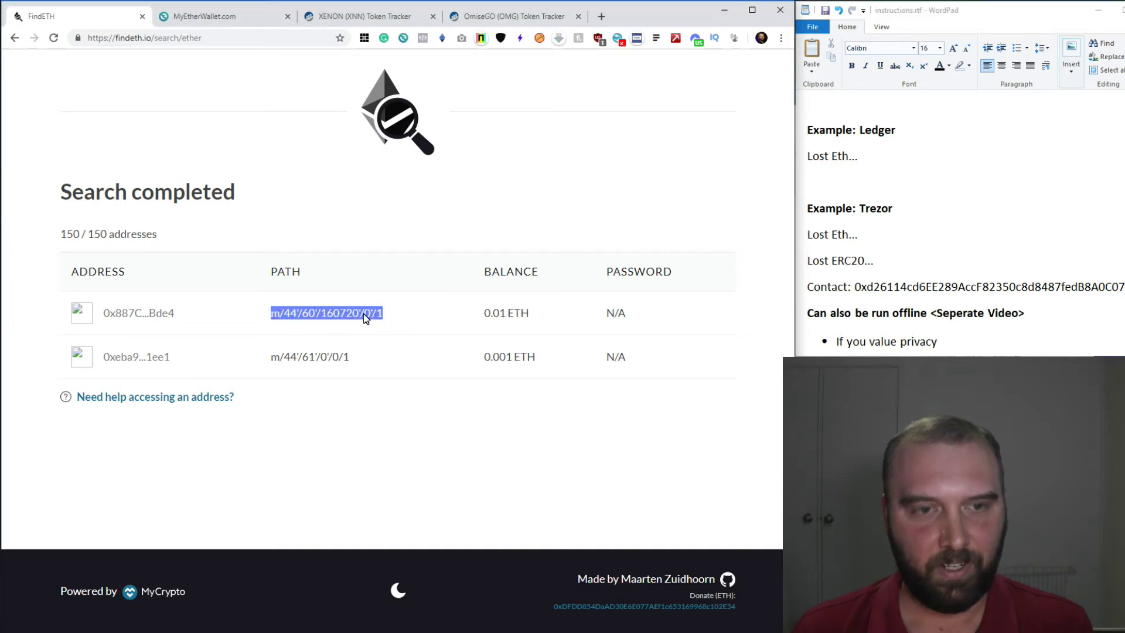
left_click(212, 21)
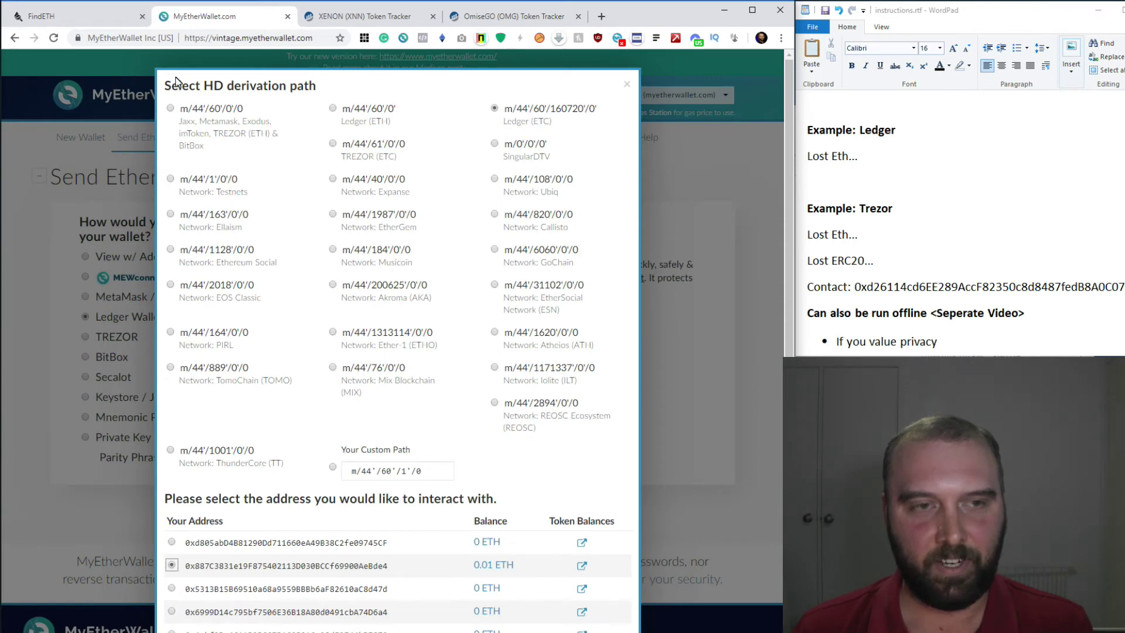
Return to FindETH and mark the second result's path m/44'/61'/0'/0/1
left_click(90, 10)
left_click_drag(354, 357, 274, 362)
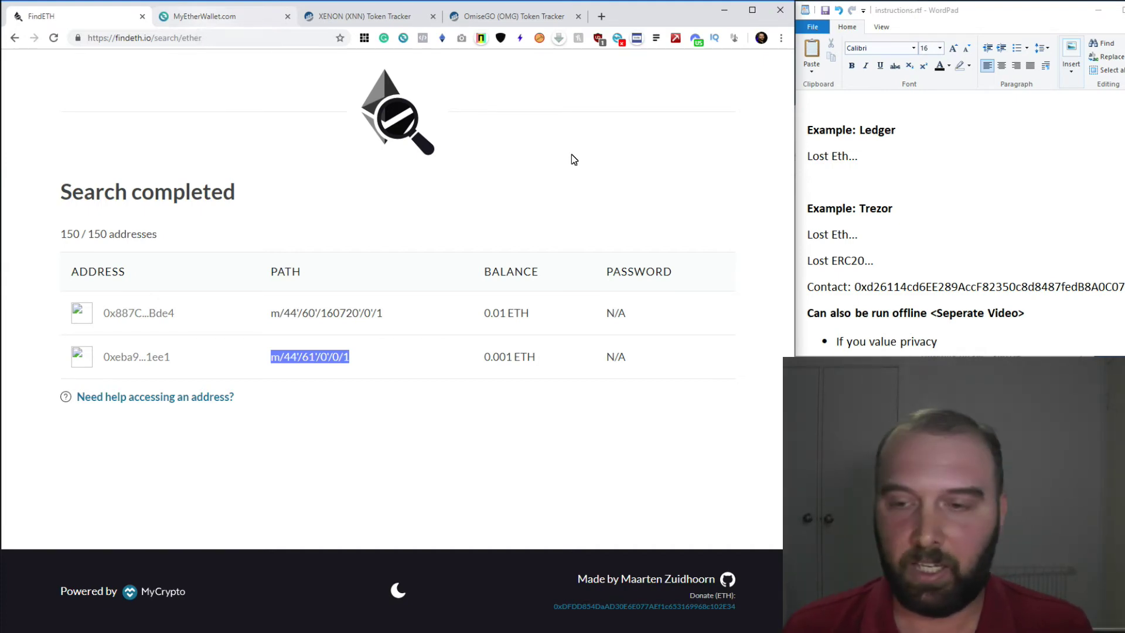
Select the OMG contract in the notes, then delete /search/ether to reload findeth.io
double_click(969, 292)
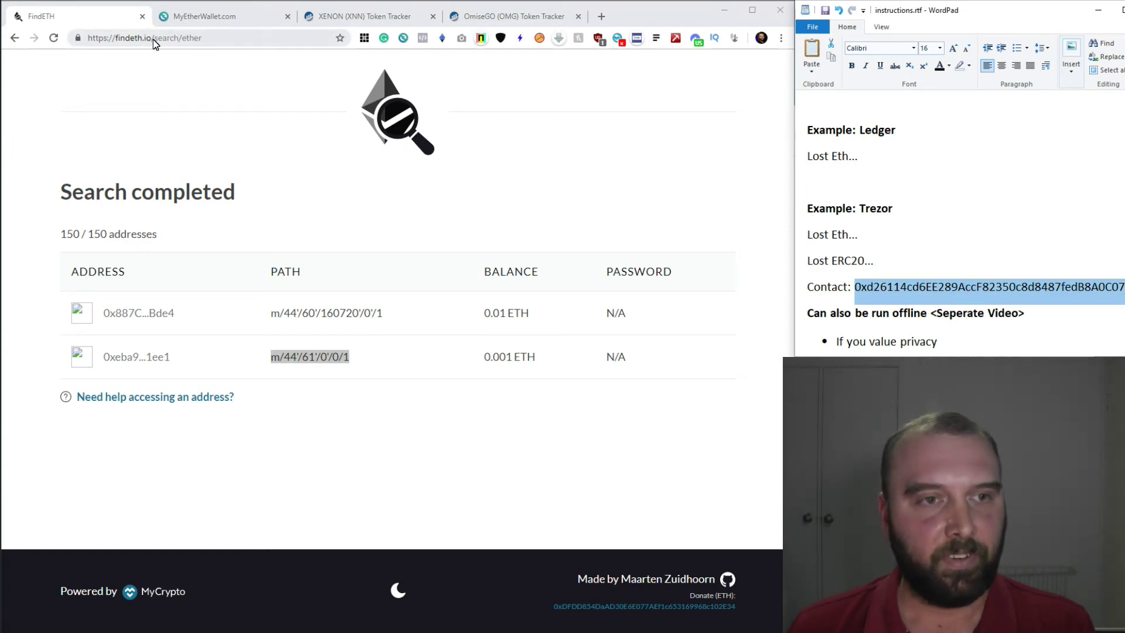
left_click_drag(154, 45, 294, 45)
key("BackSpace")
key("Return")
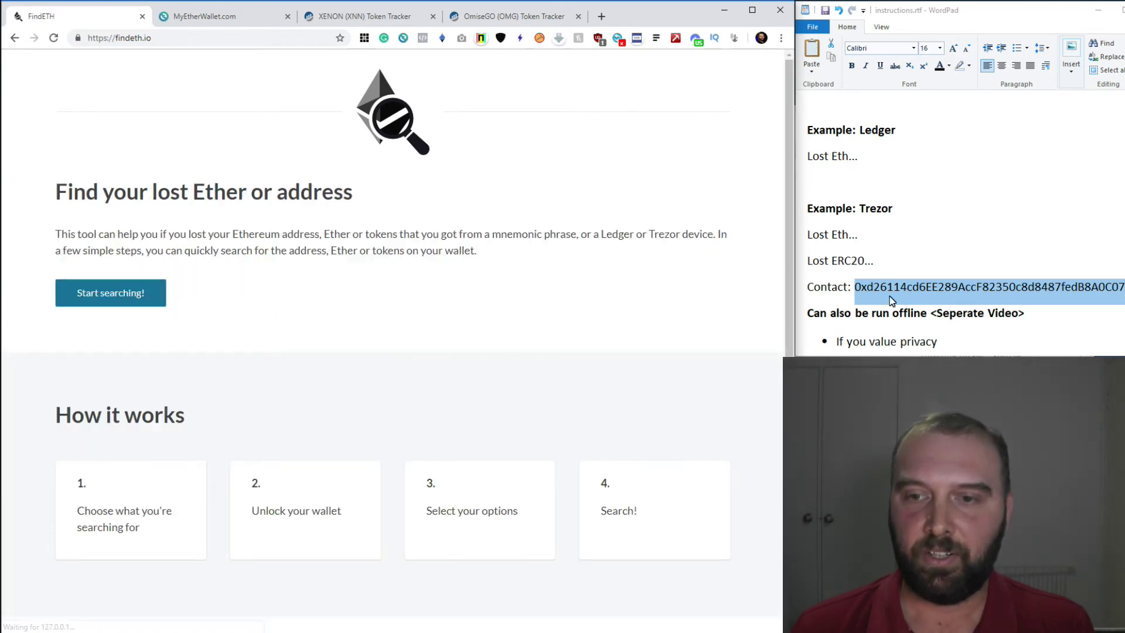
Copy the OMG contract address from the Etherscan OmiseGO token tracker
left_click(495, 17)
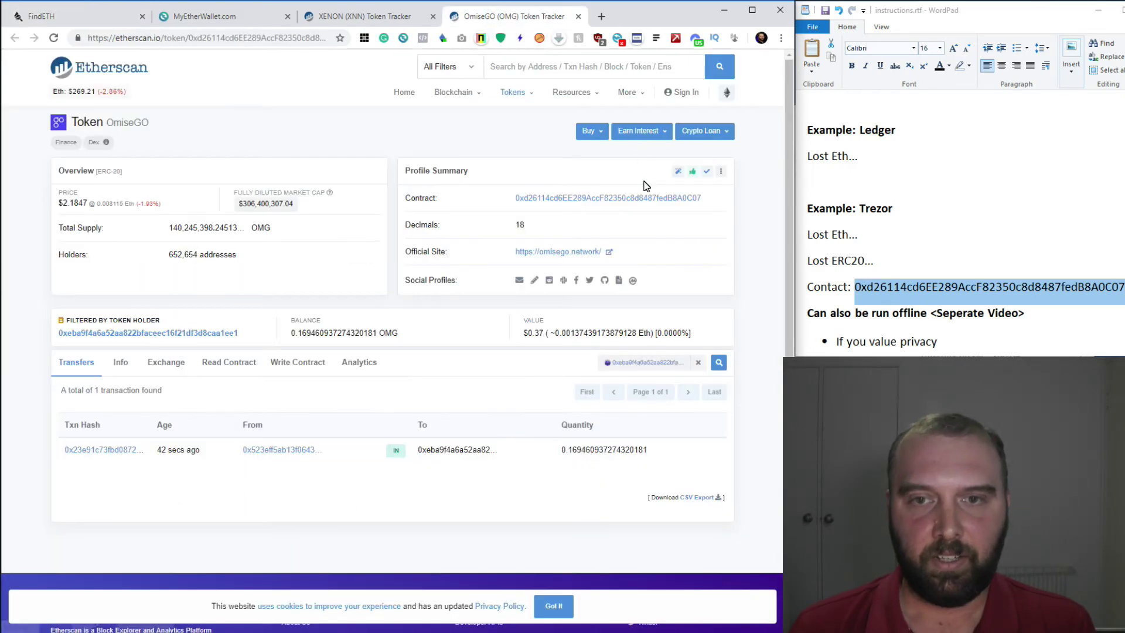
left_click(709, 197)
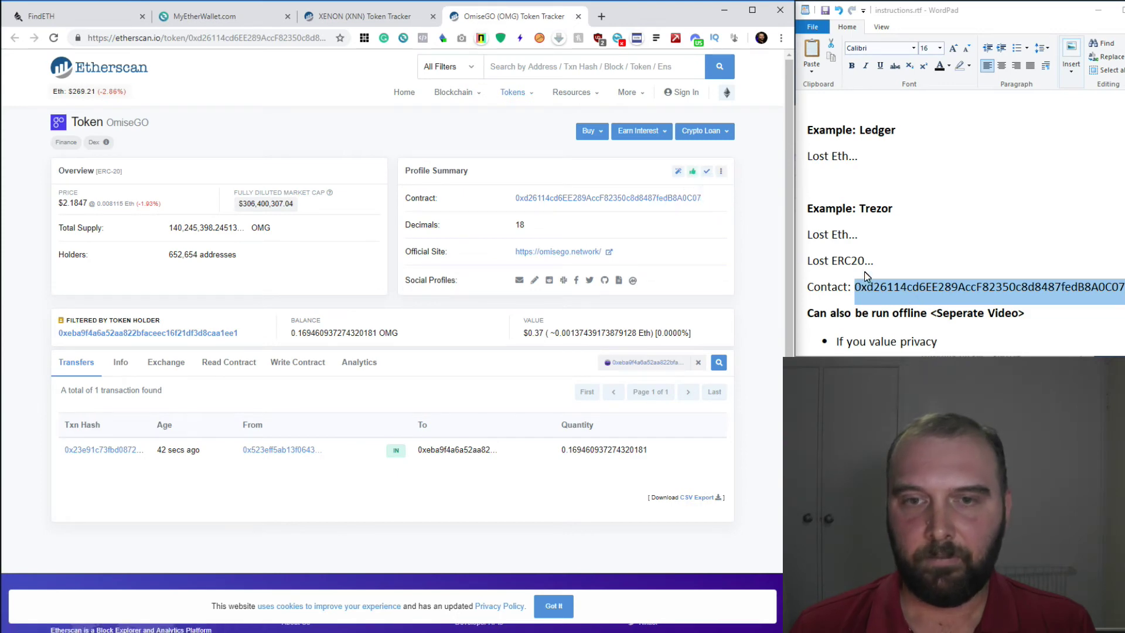
left_click(82, 23)
Start a token search with the pasted OMG contract and continue past the OMGToken details
left_click(148, 297)
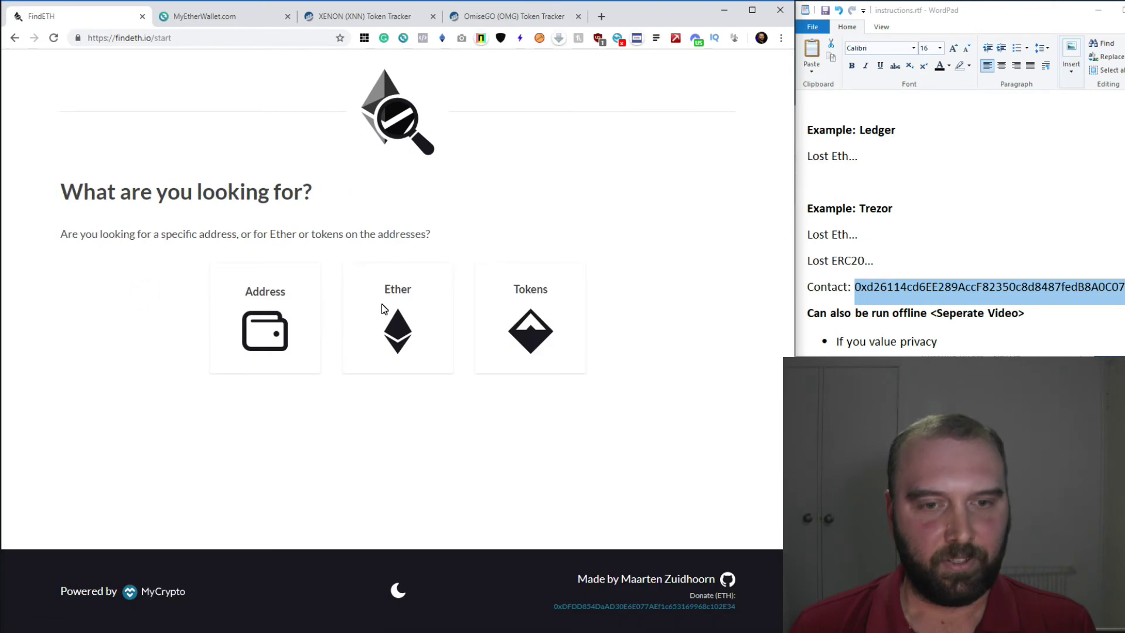
left_click(498, 320)
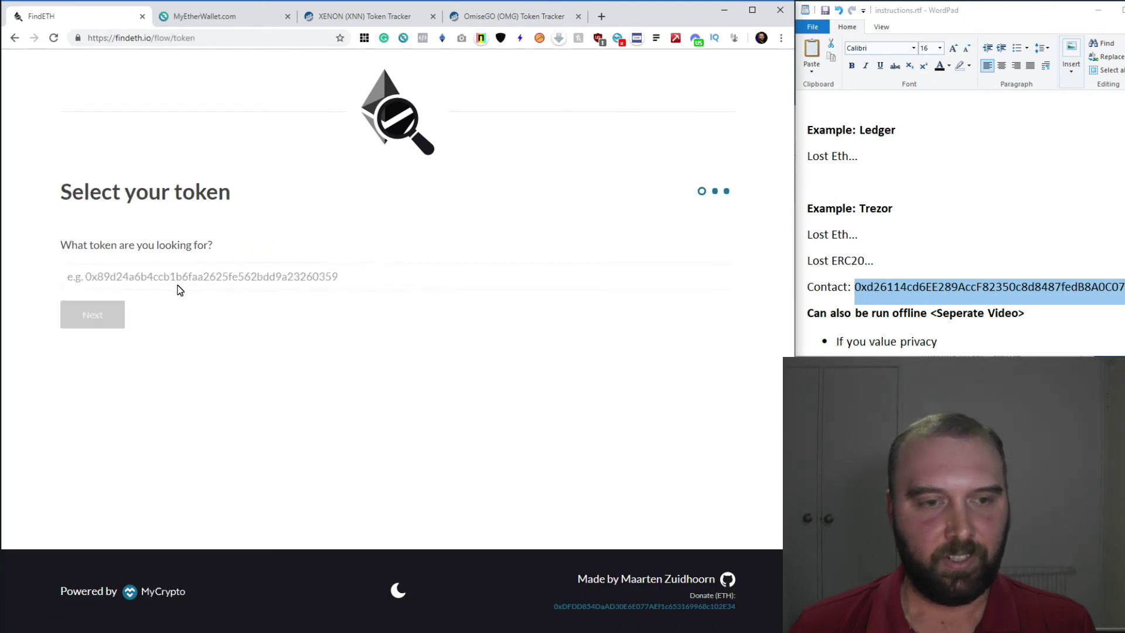
left_click(177, 285)
key("ctrl+v")
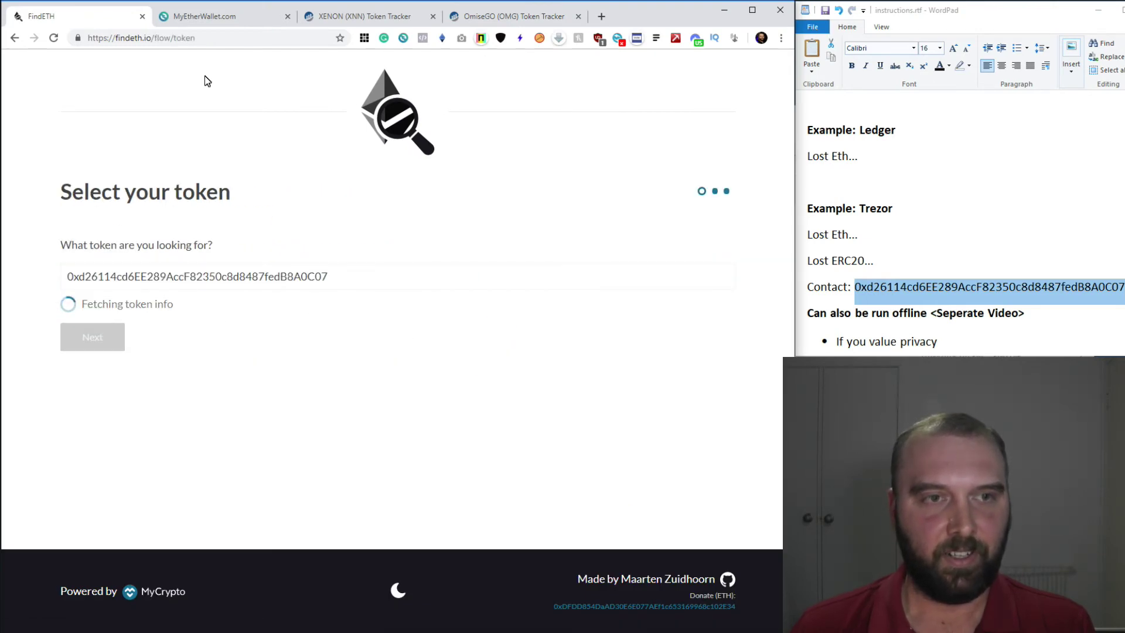
left_click(523, 23)
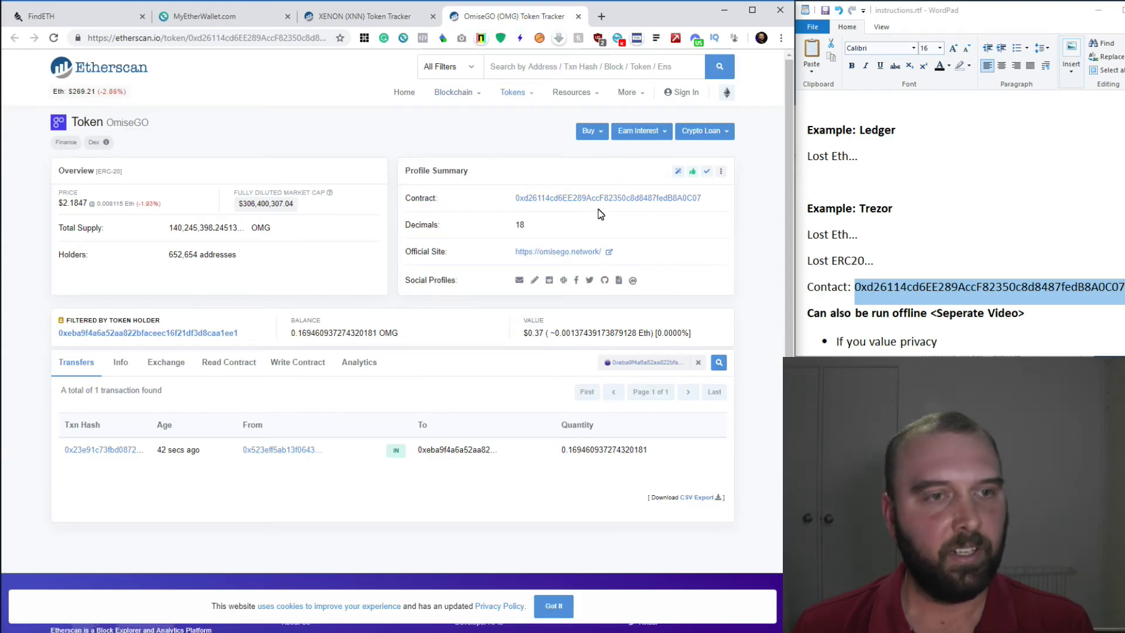
left_click(88, 15)
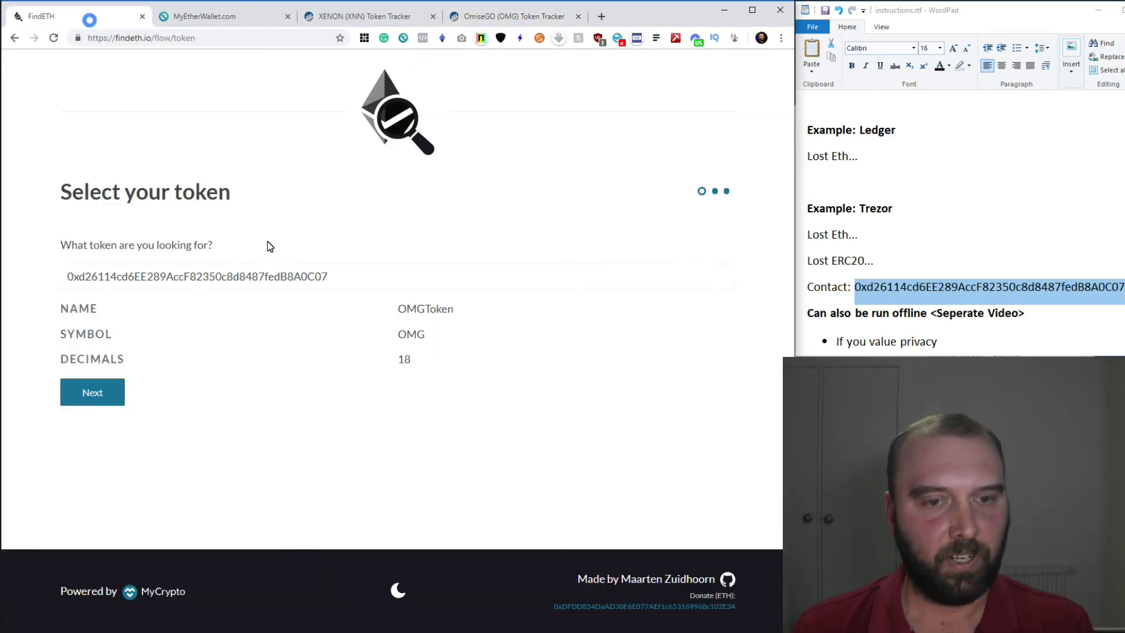
left_click(86, 391)
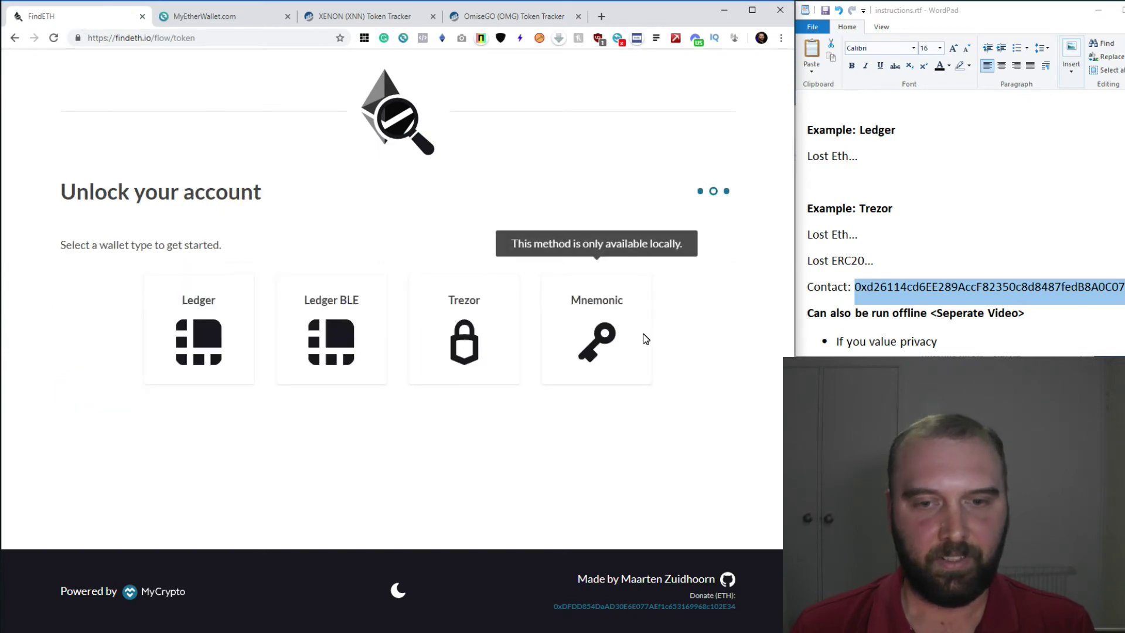
Unlock with Trezor, export the public key, and search all 150 addresses for OMG tokens
left_click(480, 328)
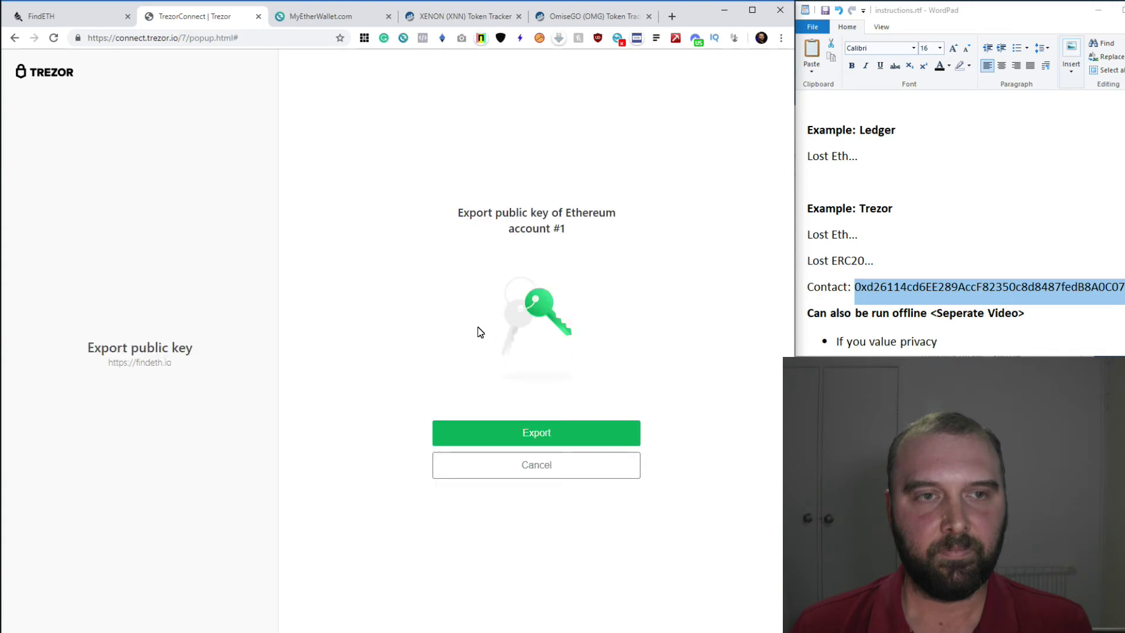
left_click(557, 434)
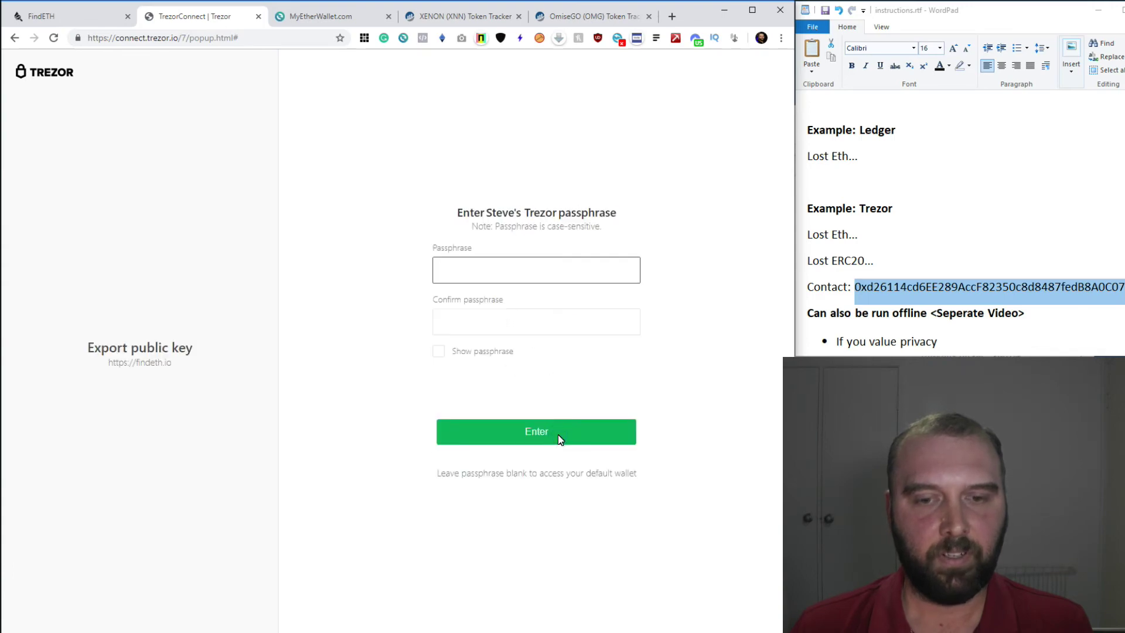
left_click(558, 434)
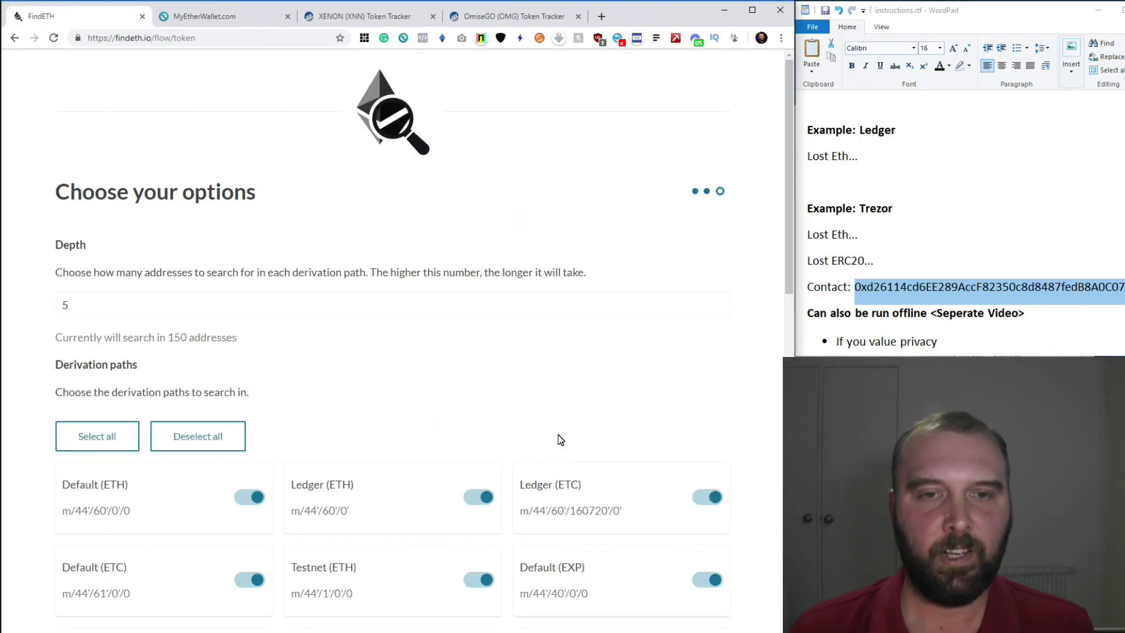
scroll(234, 464, "down", 9)
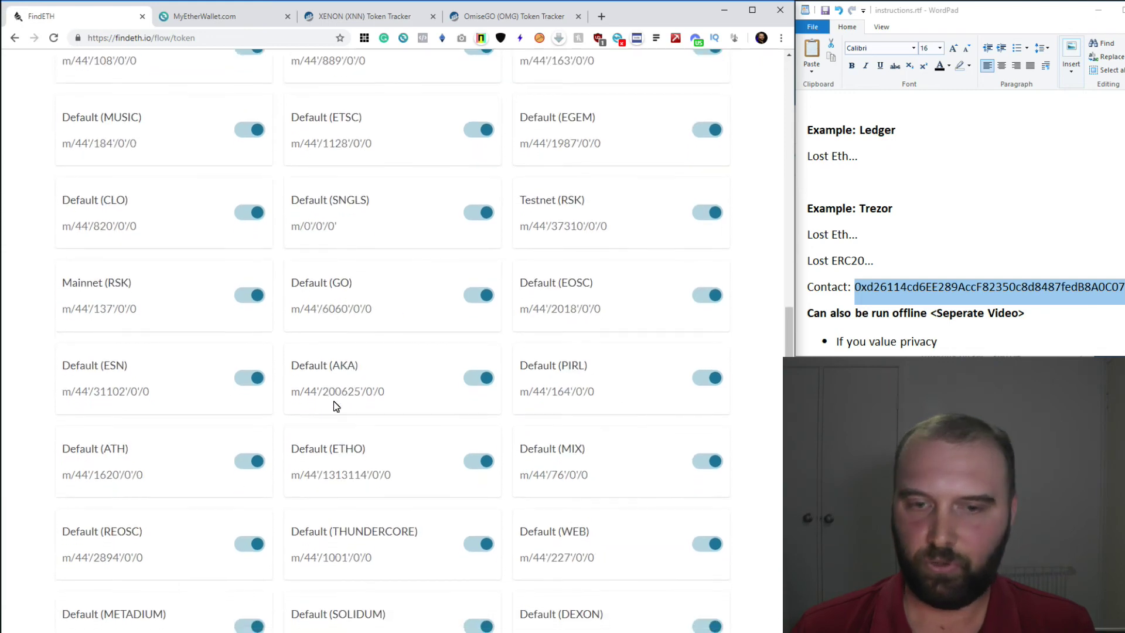
scroll(332, 400, "down", 5)
left_click(111, 483)
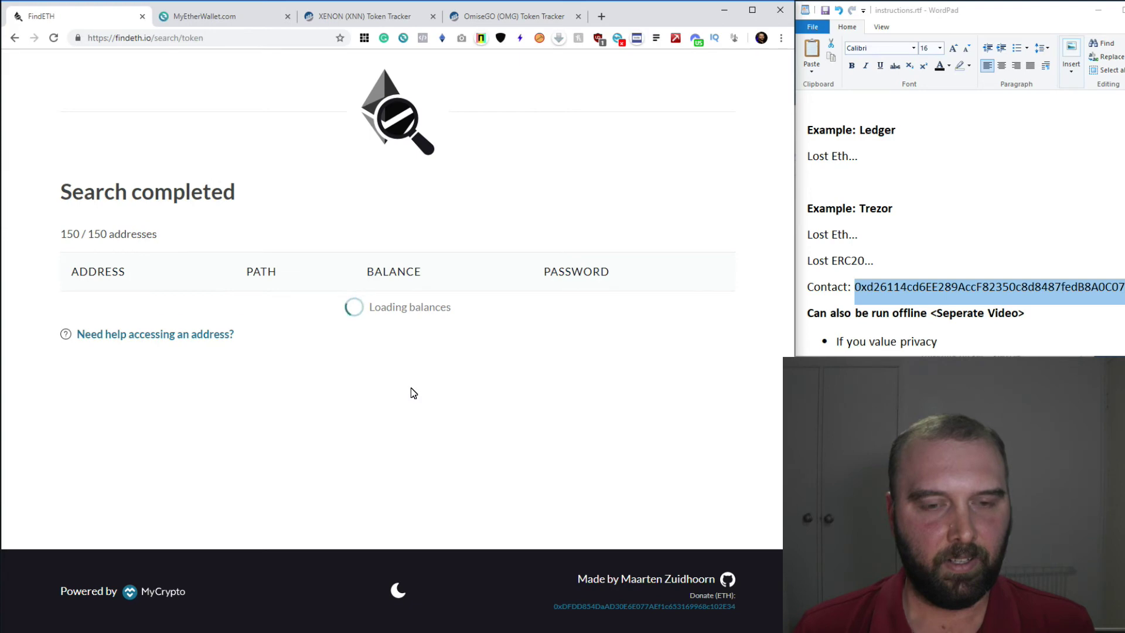
Highlight the 0.169460937274320181 OMG balance and path m/44'/61'/0'/0/1, then load findeth.io
double_click(415, 314)
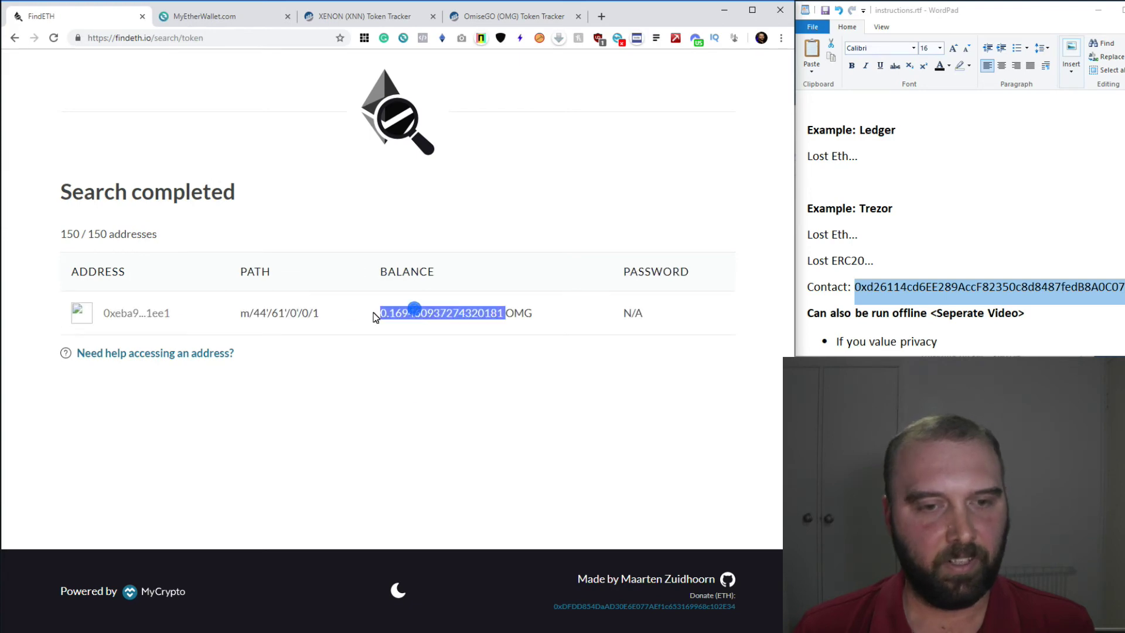
left_click_drag(319, 313, 242, 321)
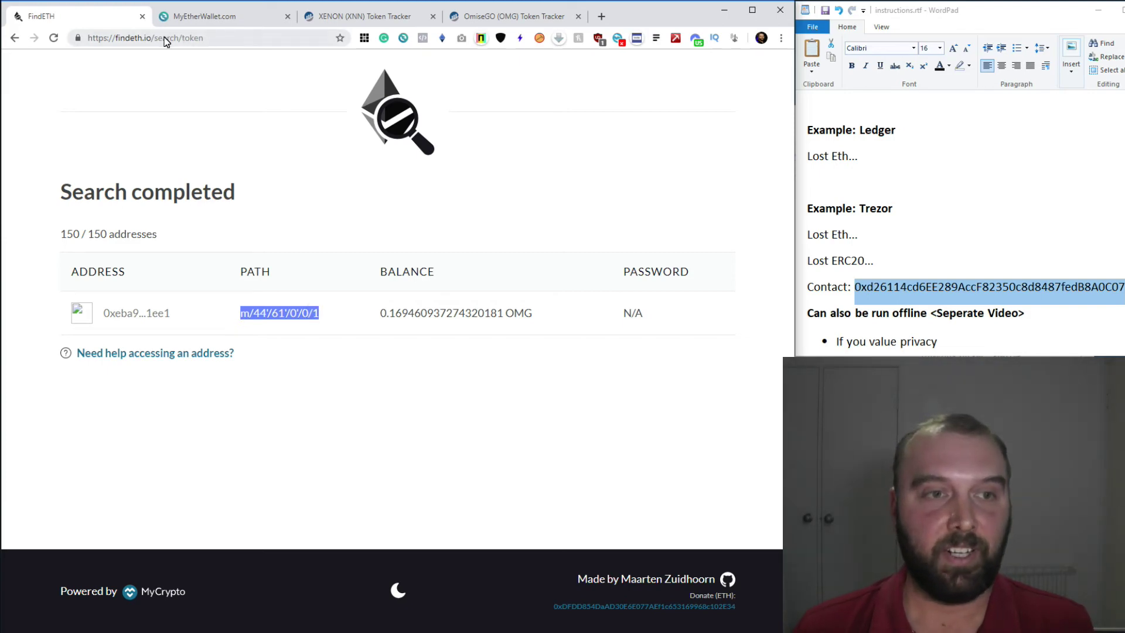
left_click_drag(153, 38, 232, 40)
key("BackSpace")
key("Return")
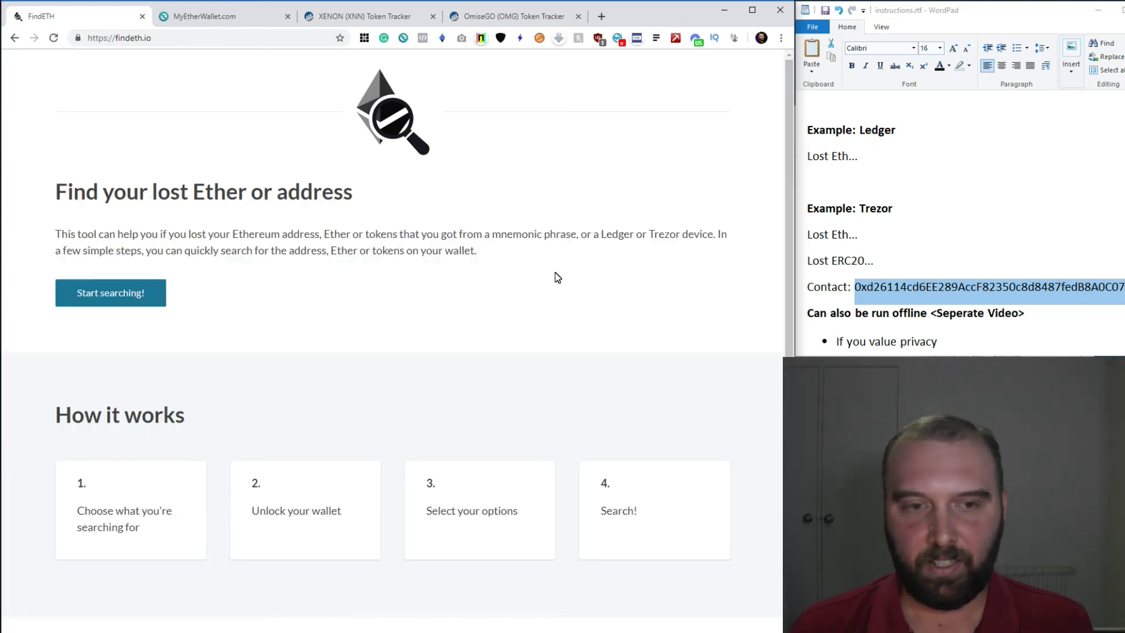
Start a new search, glance at the OmiseGO Etherscan tab, and return to FindETH
left_click(134, 292)
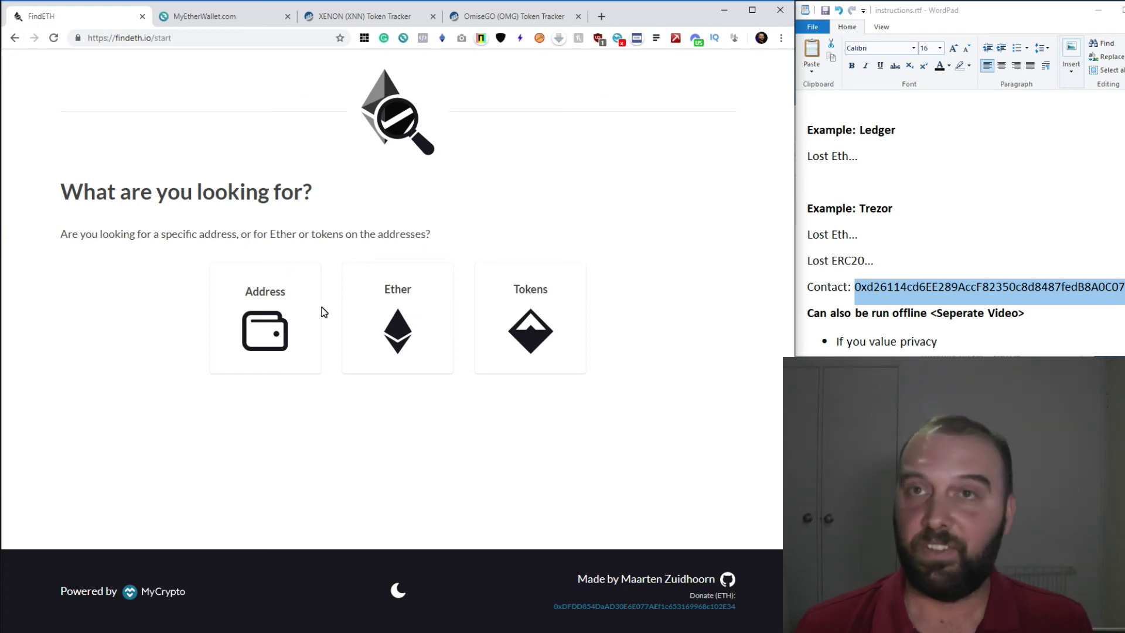
left_click(482, 16)
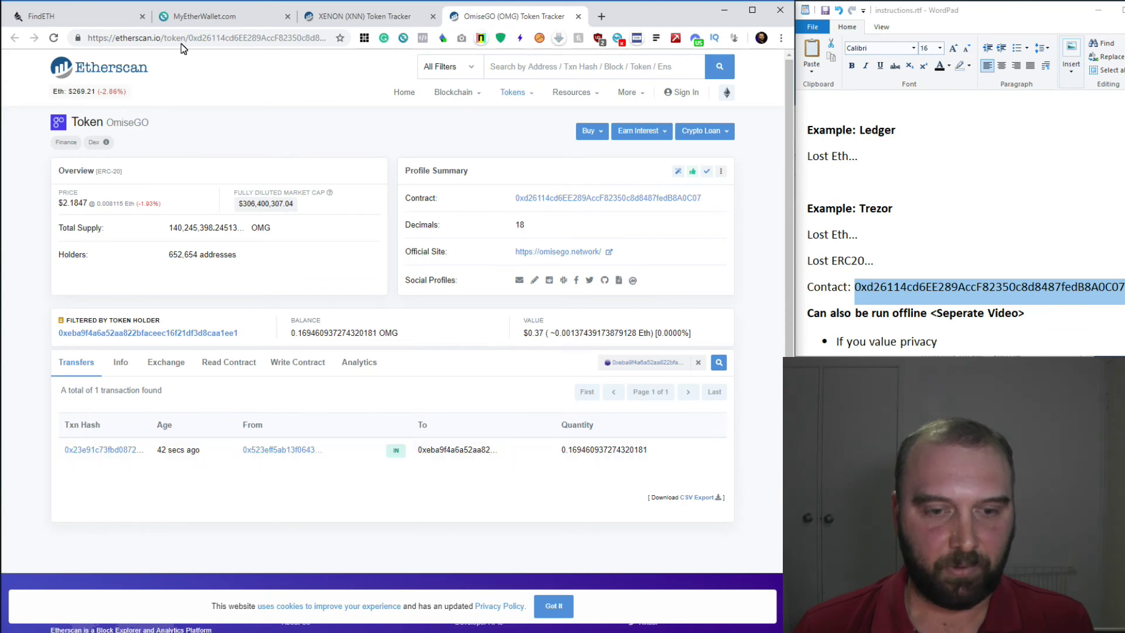
left_click(107, 16)
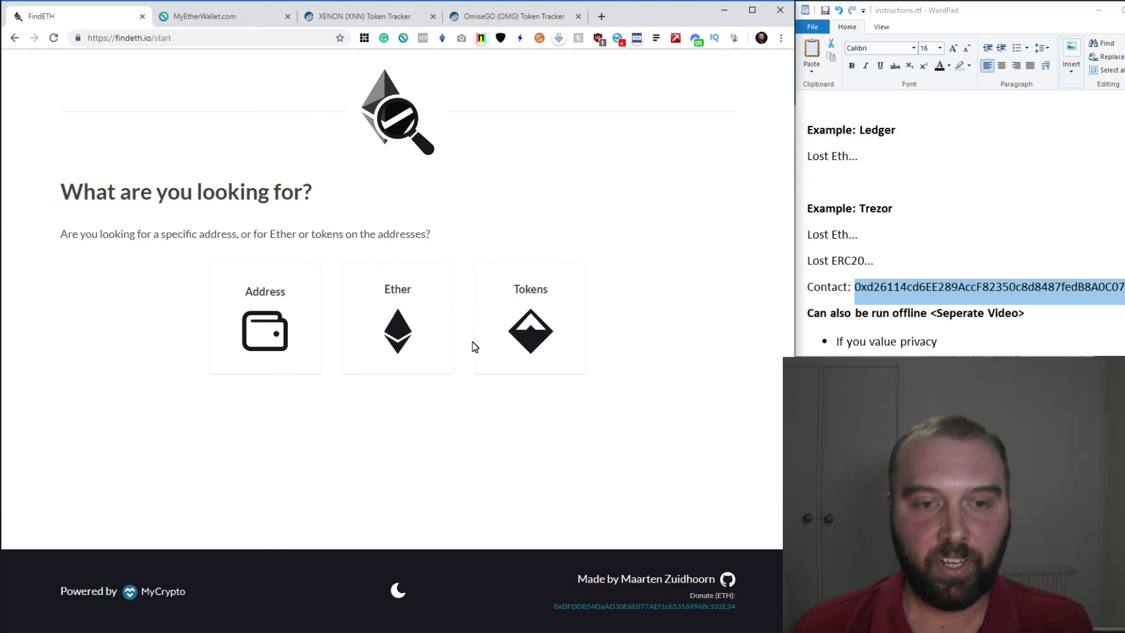
Run an Address search using the 0.01 ETH address copied from MyEtherWallet
left_click(269, 318)
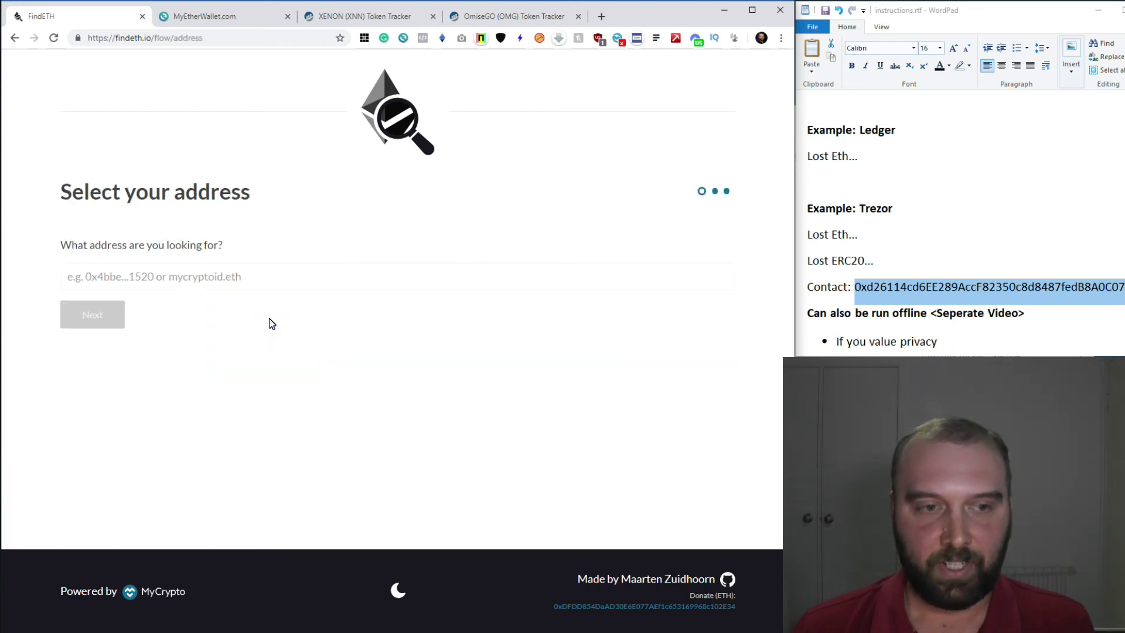
left_click(216, 21)
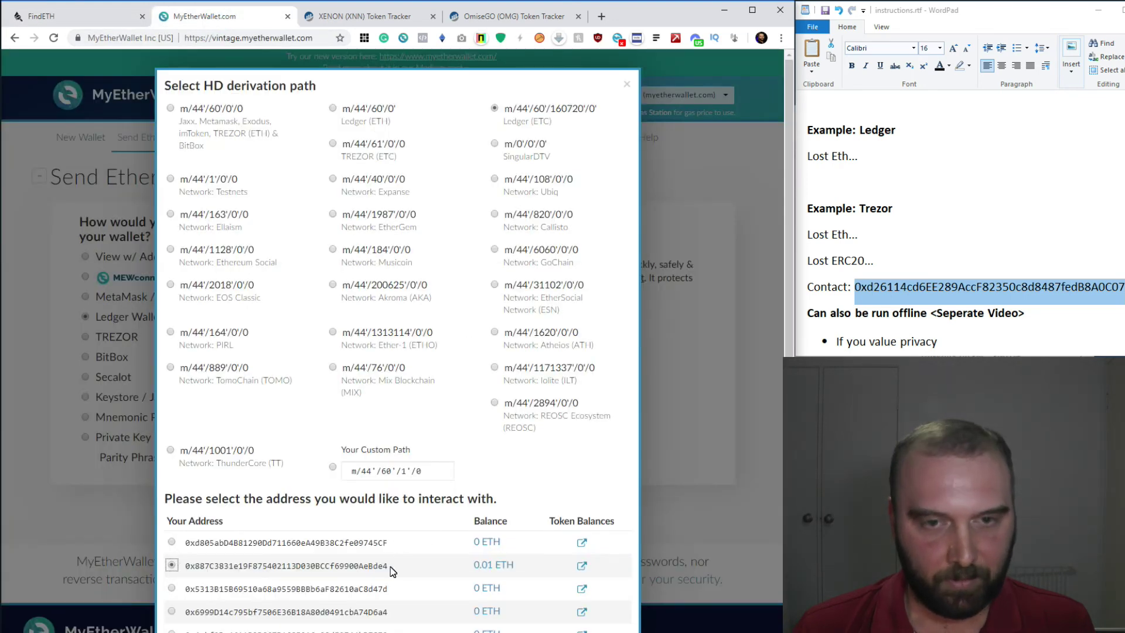
left_click_drag(392, 565, 184, 563)
key("ctrl+c")
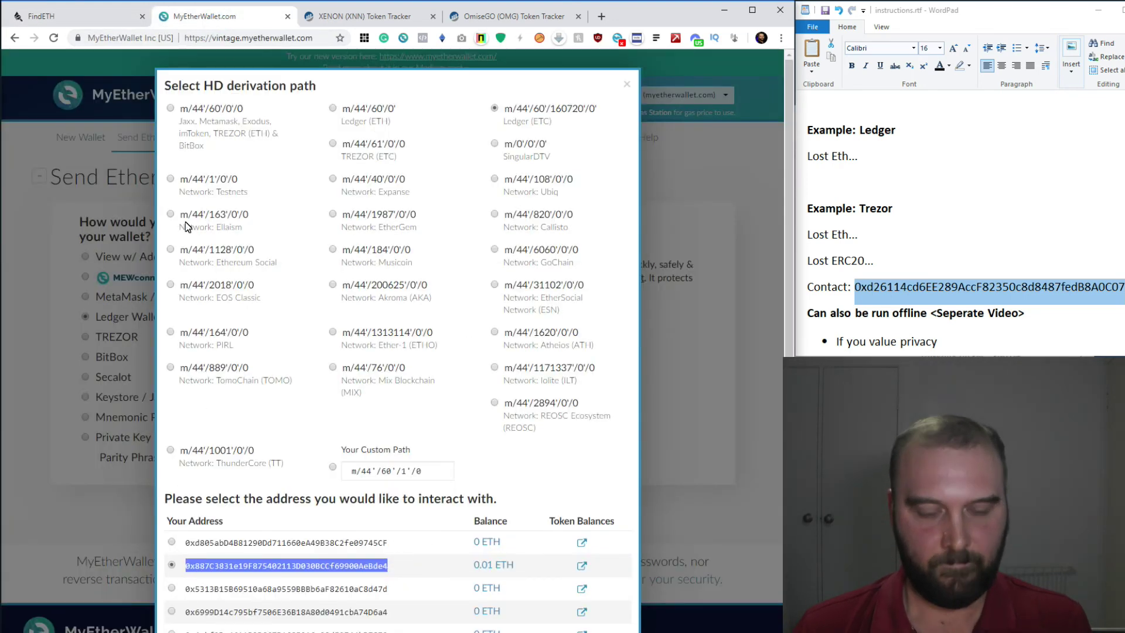
left_click(82, 17)
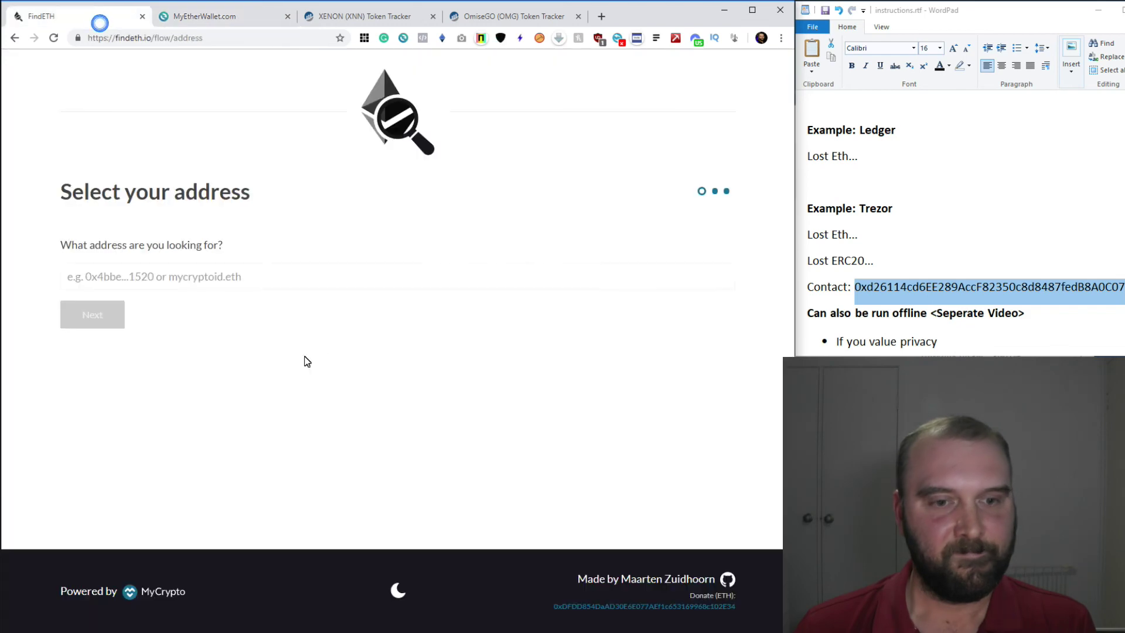
left_click(189, 281)
key("ctrl+v")
left_click(85, 310)
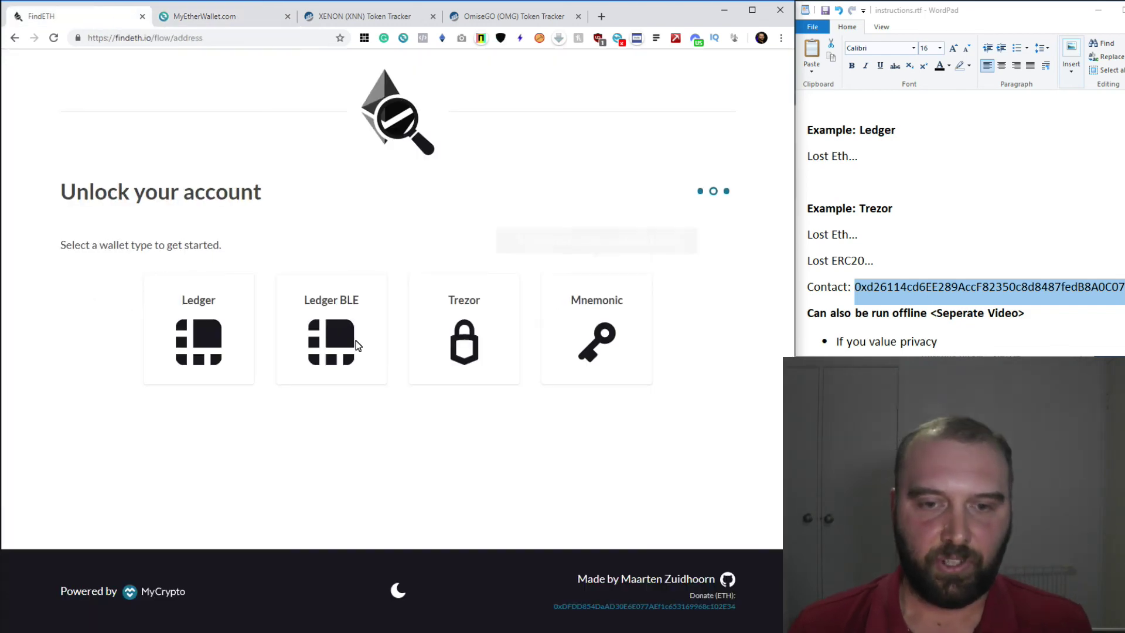
mouse_move(594, 339)
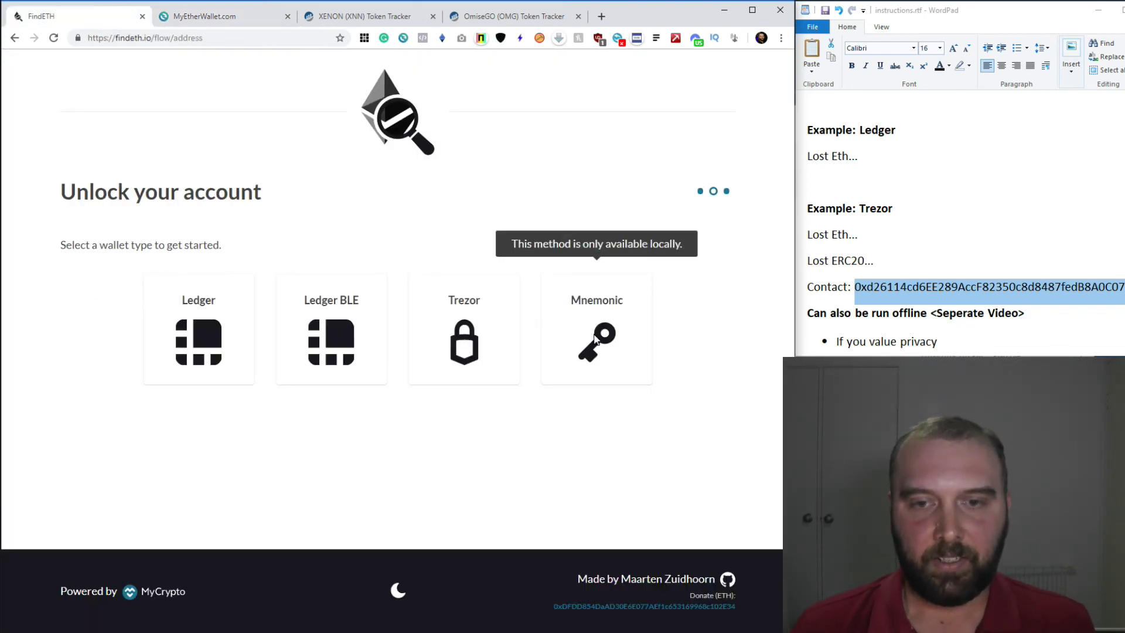
left_click(594, 339)
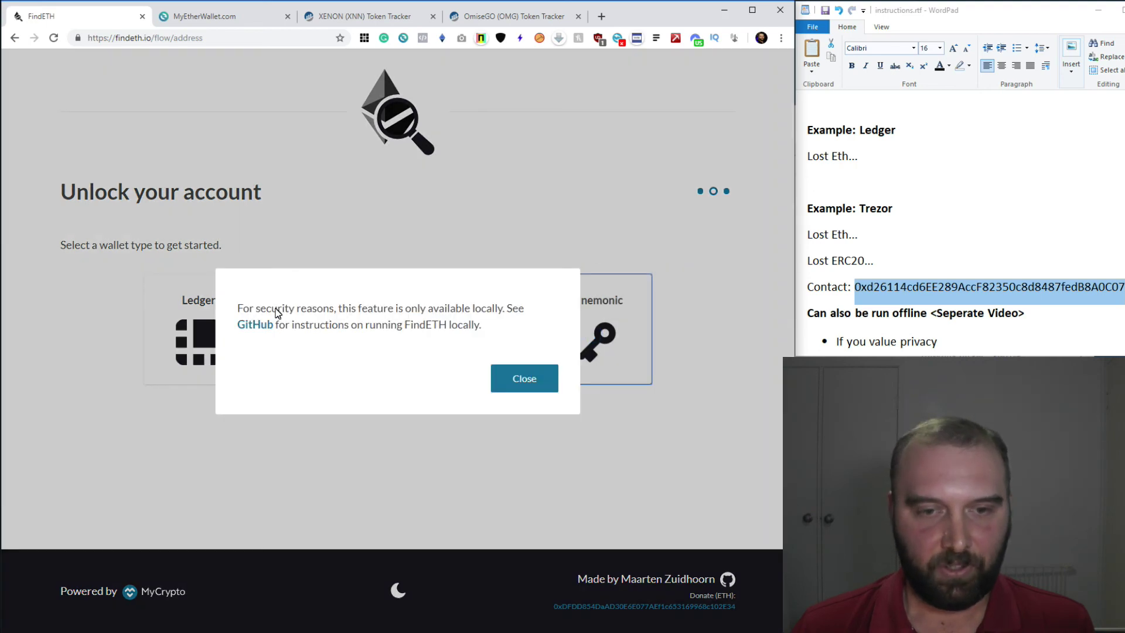
left_click_drag(508, 325, 232, 316)
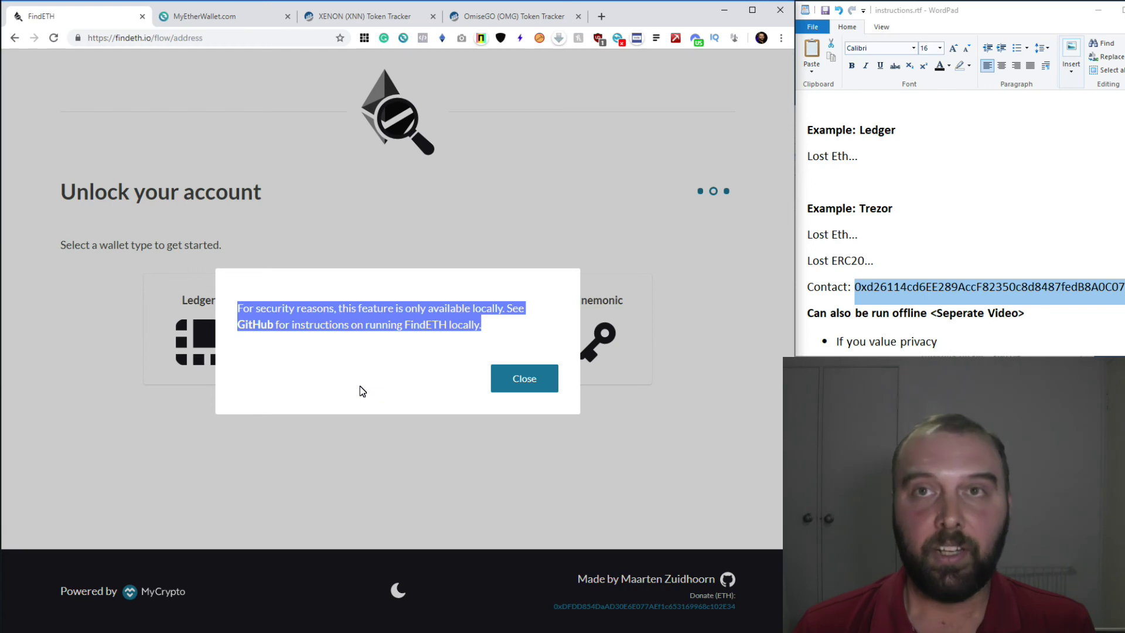
left_click(1020, 322)
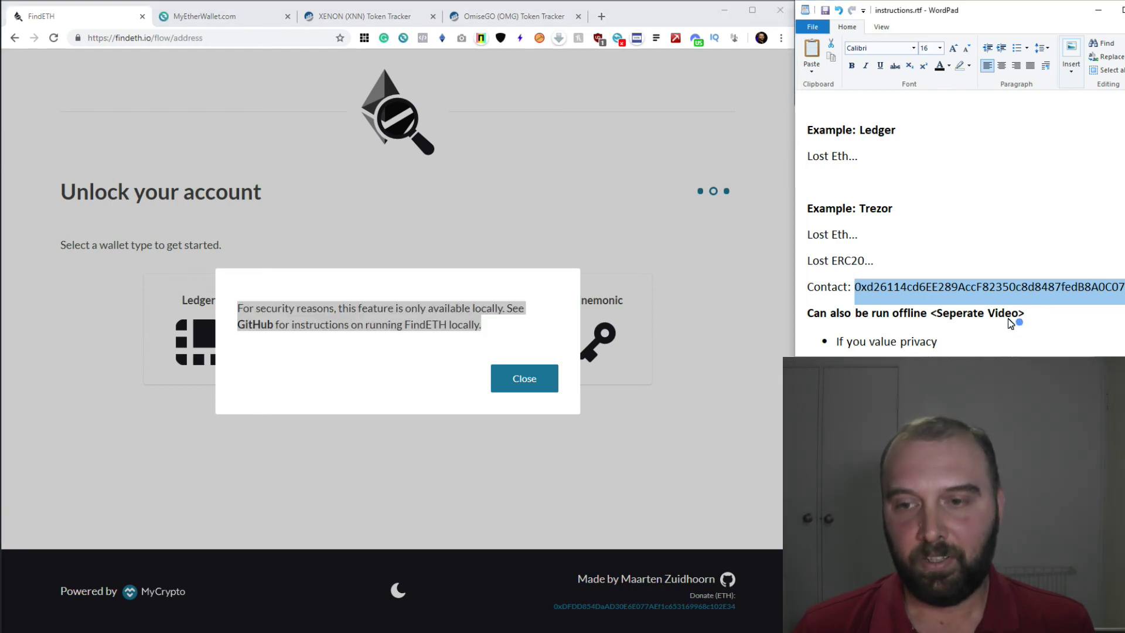
scroll(1020, 321, "down", 2)
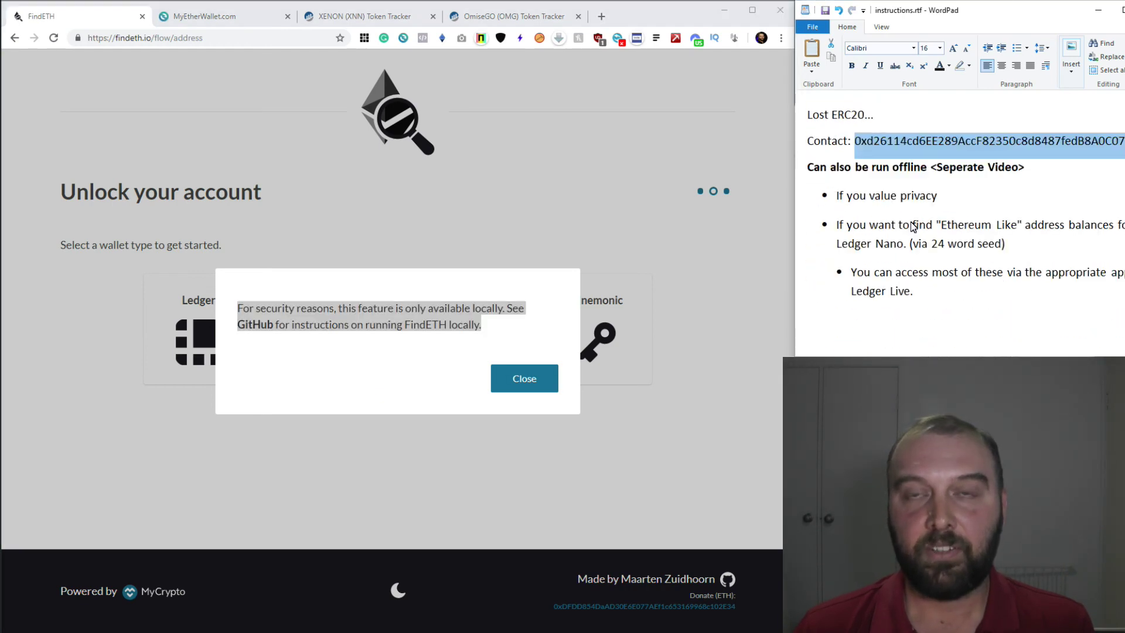
triple_click(920, 293)
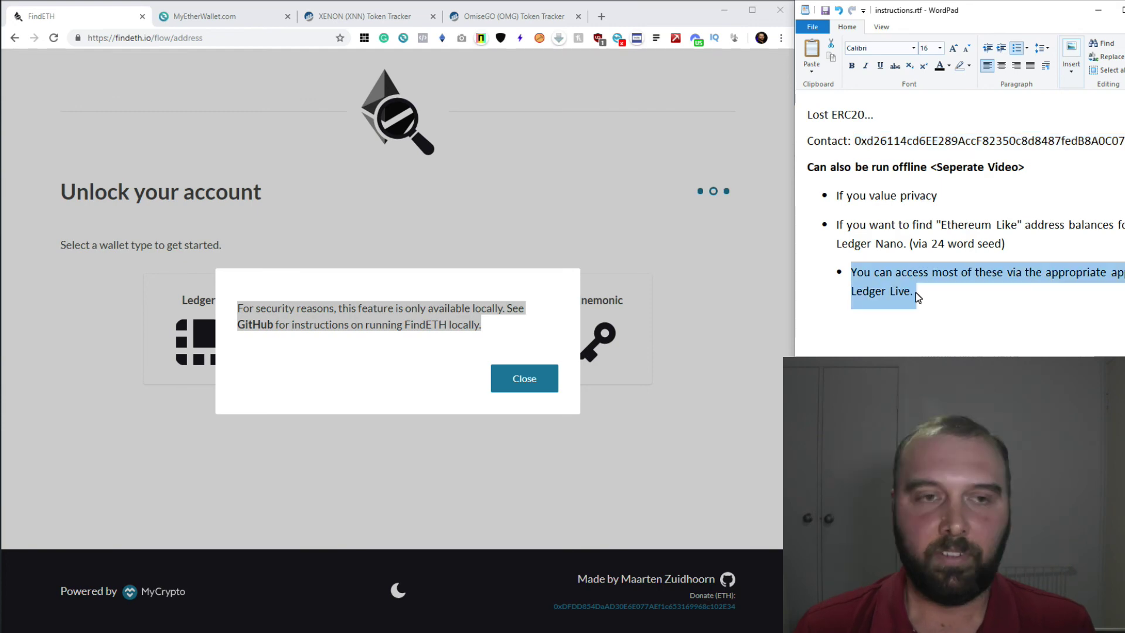
left_click(536, 374)
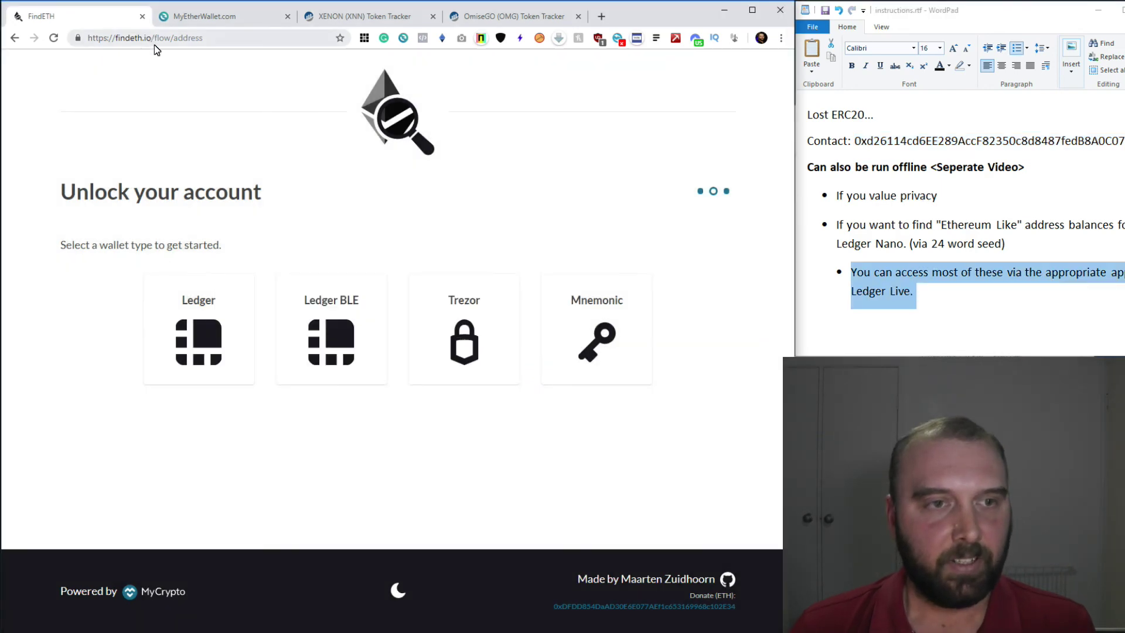
Remove 'flow/address' from the web address to load the findeth.io home page
left_click_drag(155, 39, 326, 53)
key("BackSpace")
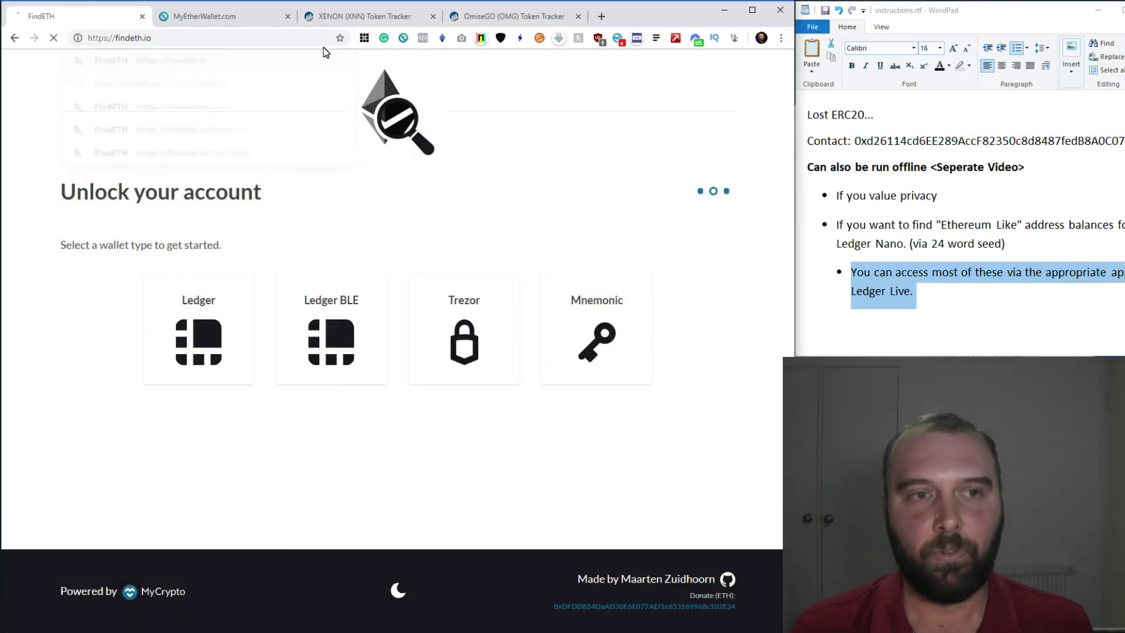
key("Return")
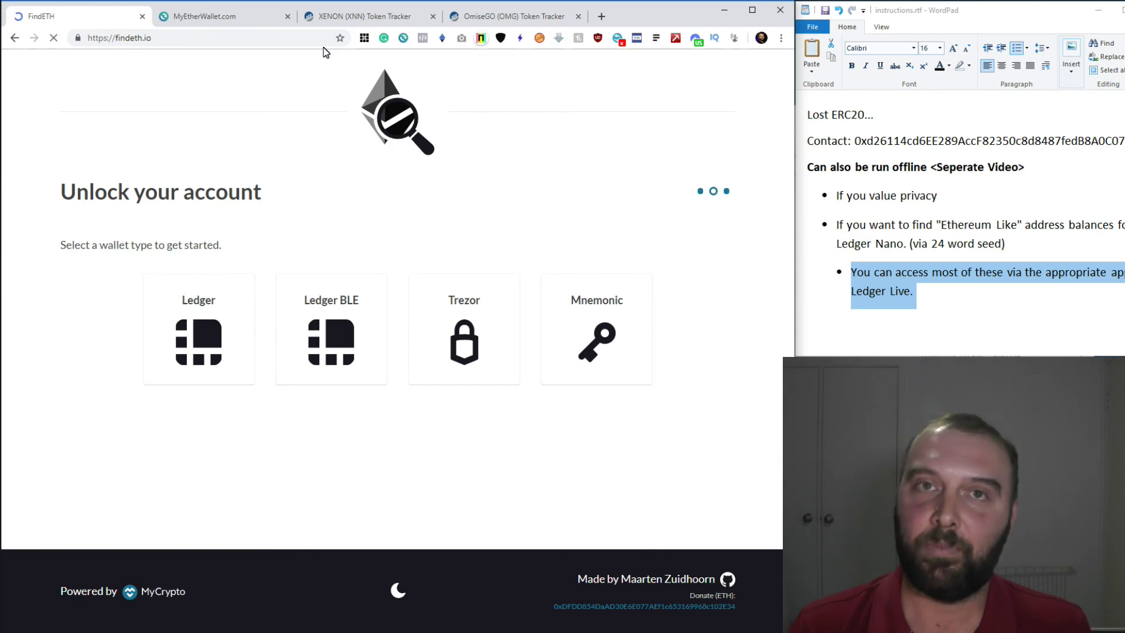